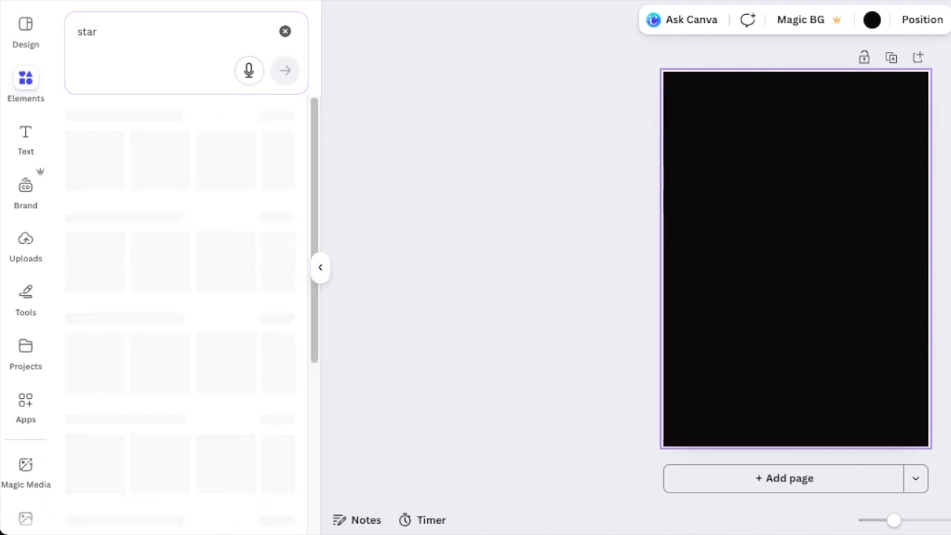
Limit the star search to free graphics and add the scattered tiny gold stars graphic to the page.
left_click(198, 127)
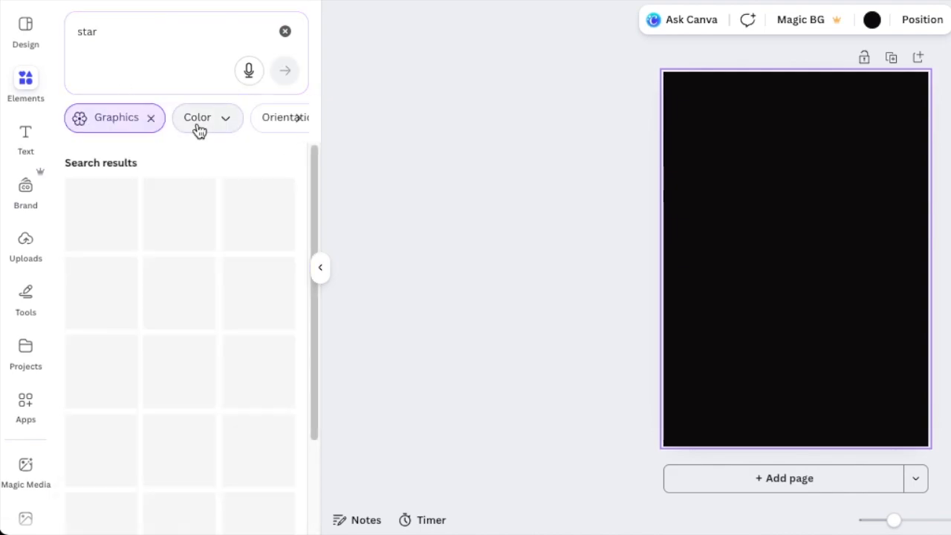
left_click(298, 126)
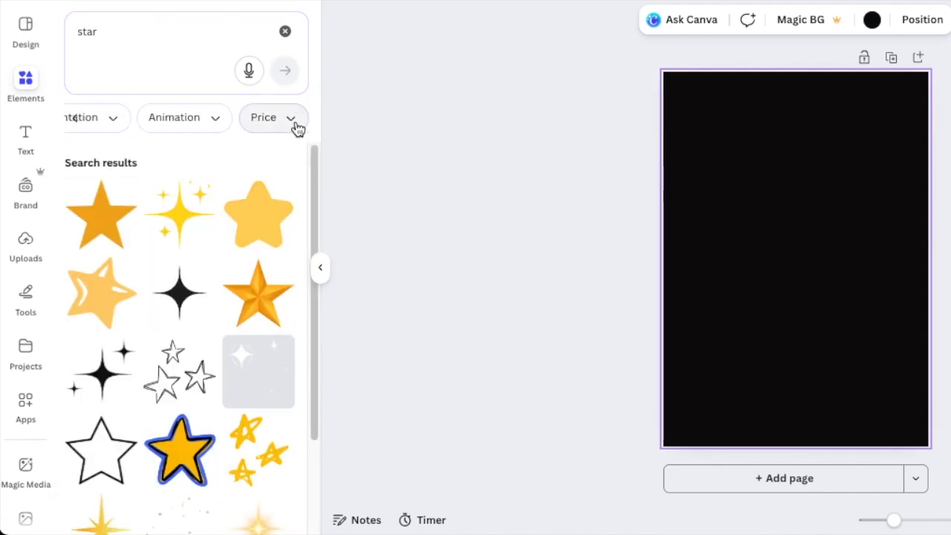
left_click(282, 128)
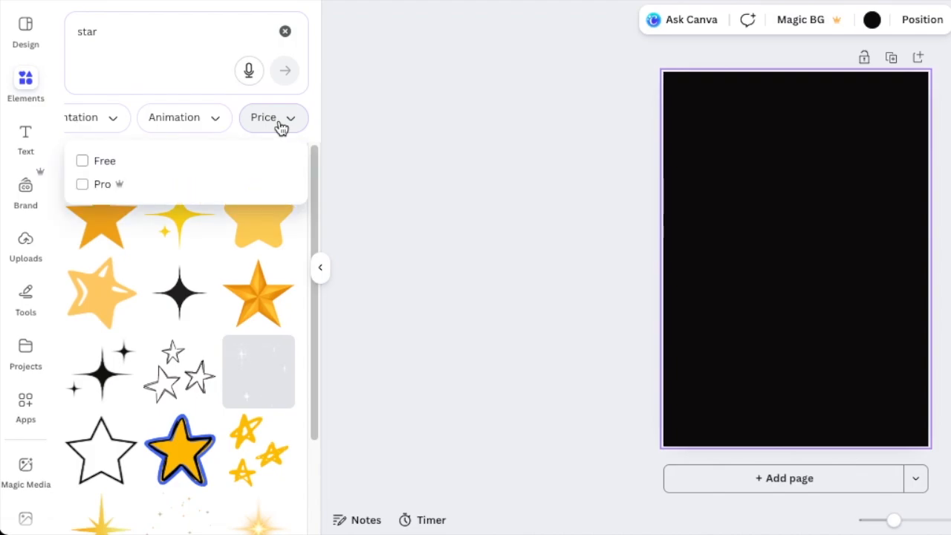
left_click(82, 162)
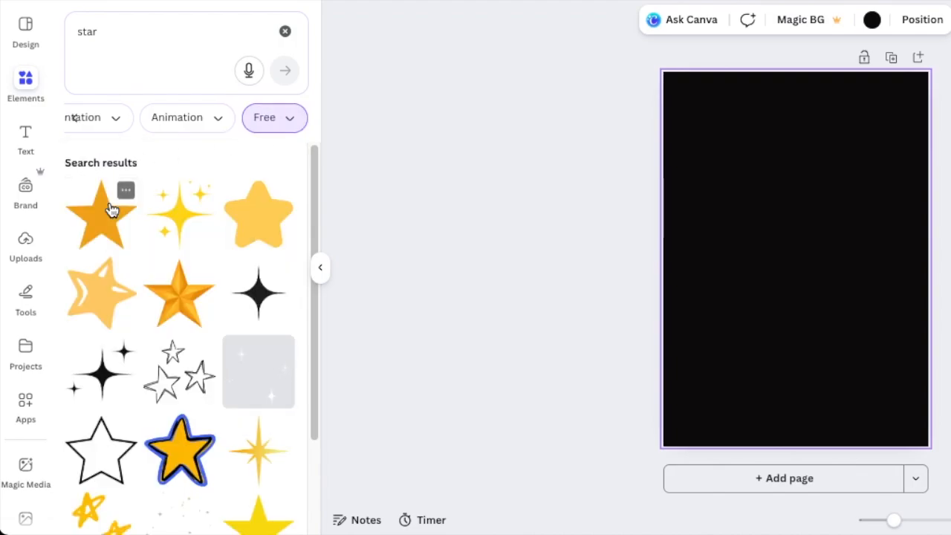
scroll(165, 333, "down", 5)
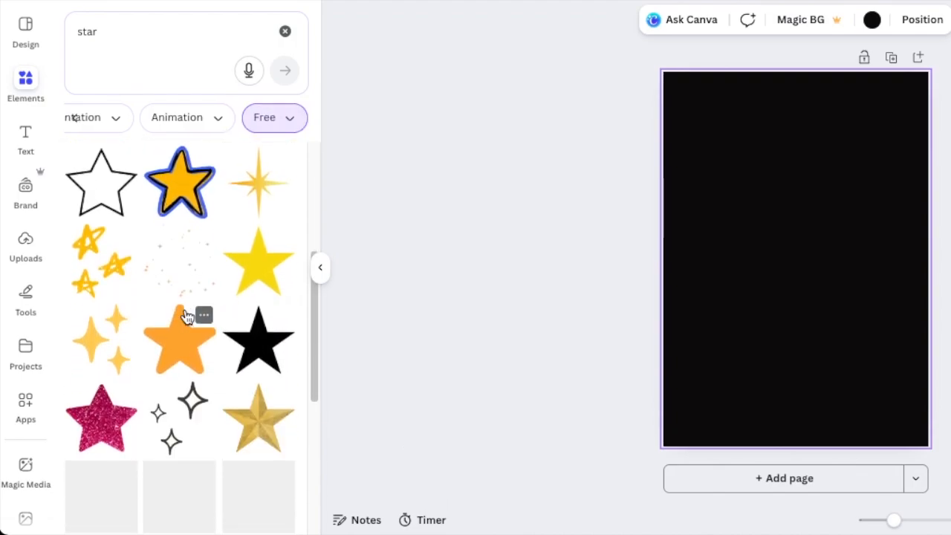
left_click(178, 197)
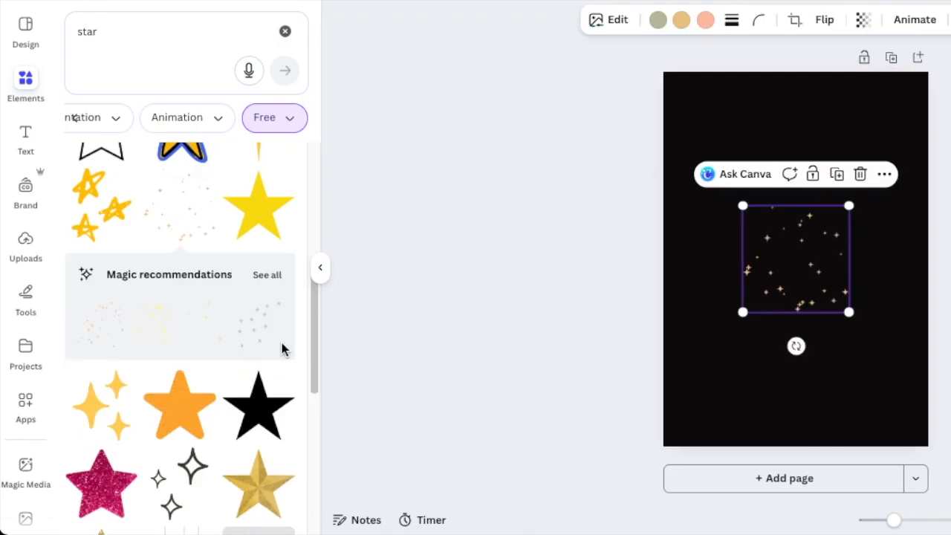
Find the twinkling white sparkles graphic further down the star results and add it to the page.
scroll(170, 335, "down", 6)
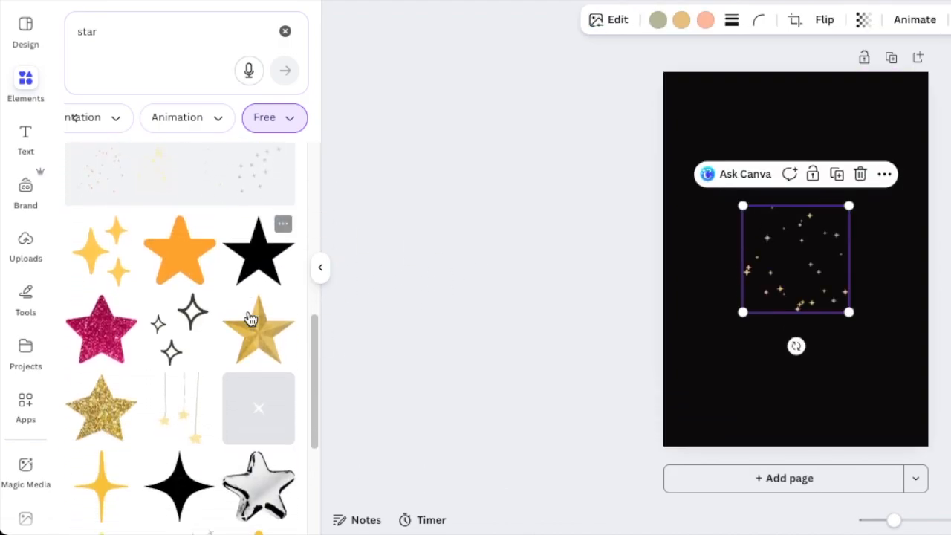
scroll(227, 375, "down", 5)
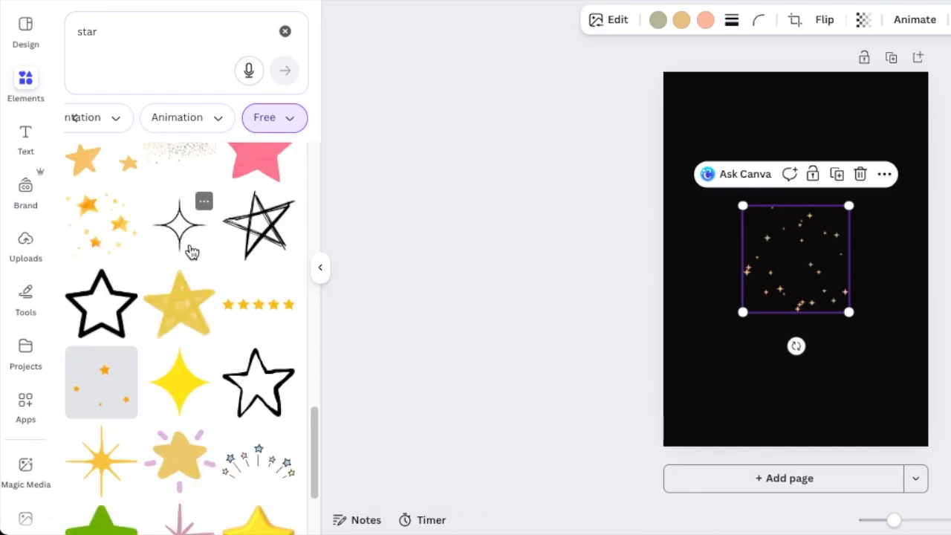
scroll(183, 218, "up", 1)
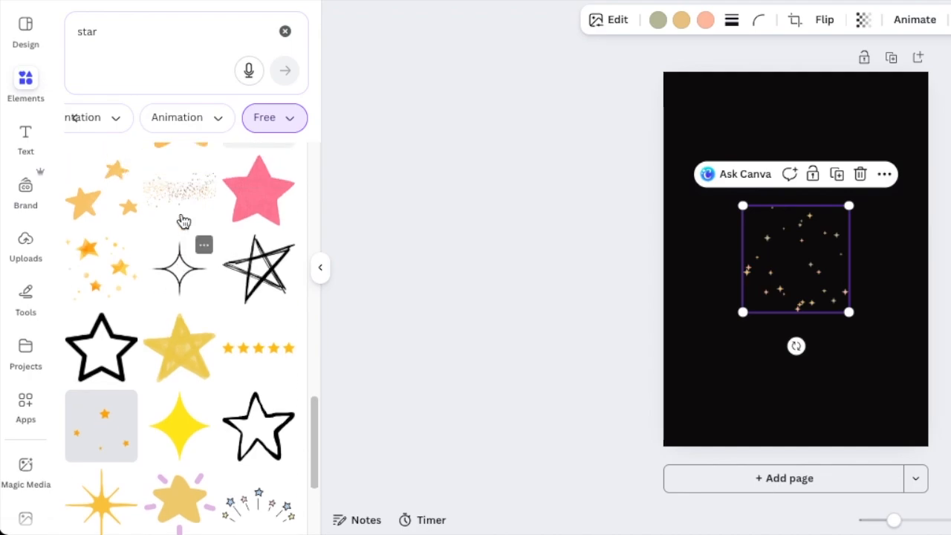
scroll(250, 361, "down", 5)
scroll(252, 375, "down", 3)
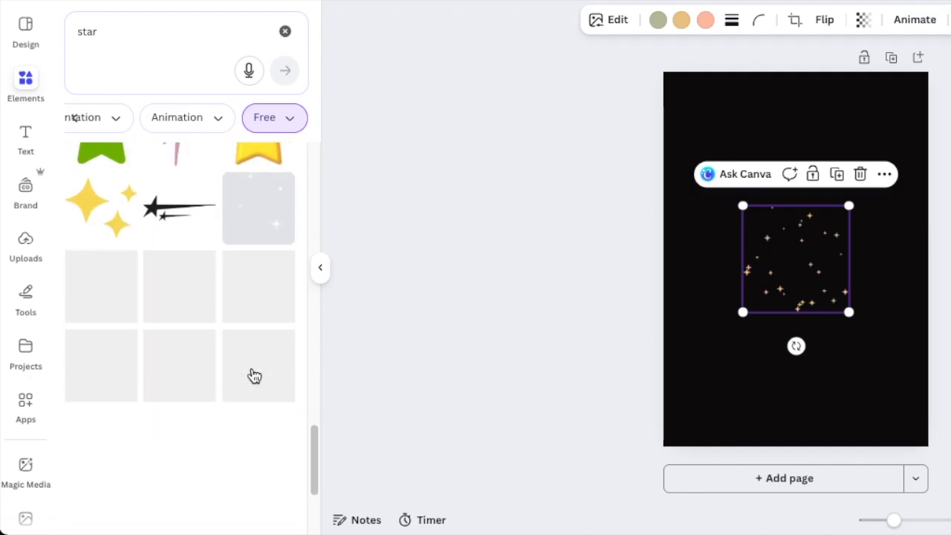
left_click(255, 204)
Resize the white sparkles graphic, duplicate it and spread the two copies across the lower part of the page.
left_click_drag(676, 130, 802, 332)
left_click(838, 281)
left_click_drag(826, 378, 689, 355)
Duplicate the gold stars graphic twice, placing one copy in the page's upper-left area and an enlarged one at its upper right.
left_click(793, 260)
left_click(839, 176)
left_click_drag(785, 227, 709, 92)
left_click(768, 209)
left_click_drag(733, 122, 830, 150)
left_click_drag(902, 204, 950, 261)
left_click_drag(884, 184, 881, 151)
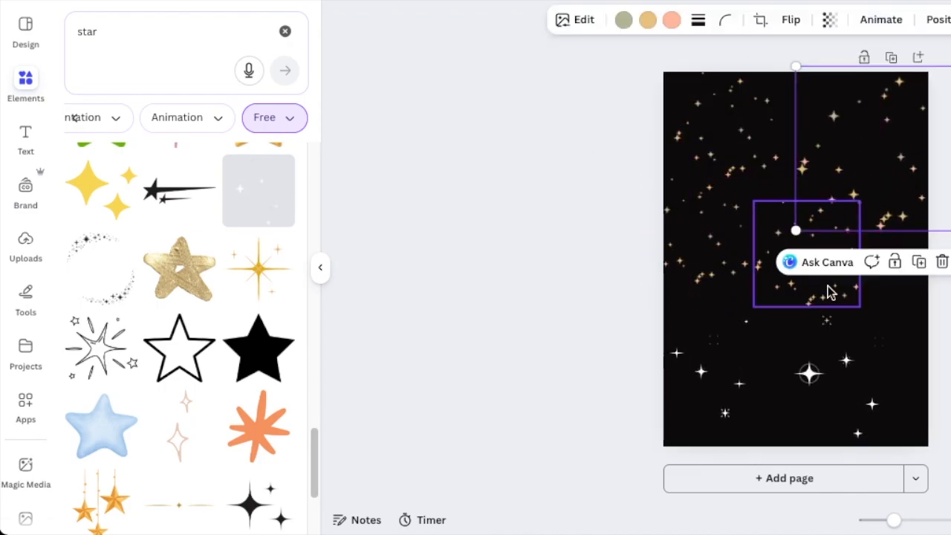
Enlarge the gold stars graphic mid-page and place a smaller duplicate of the white sparkles near the page's top edge.
left_click(831, 291)
left_click_drag(859, 308, 887, 334)
left_click(872, 399)
left_click(840, 282)
left_click_drag(844, 380, 804, 125)
left_click_drag(756, 190, 786, 150)
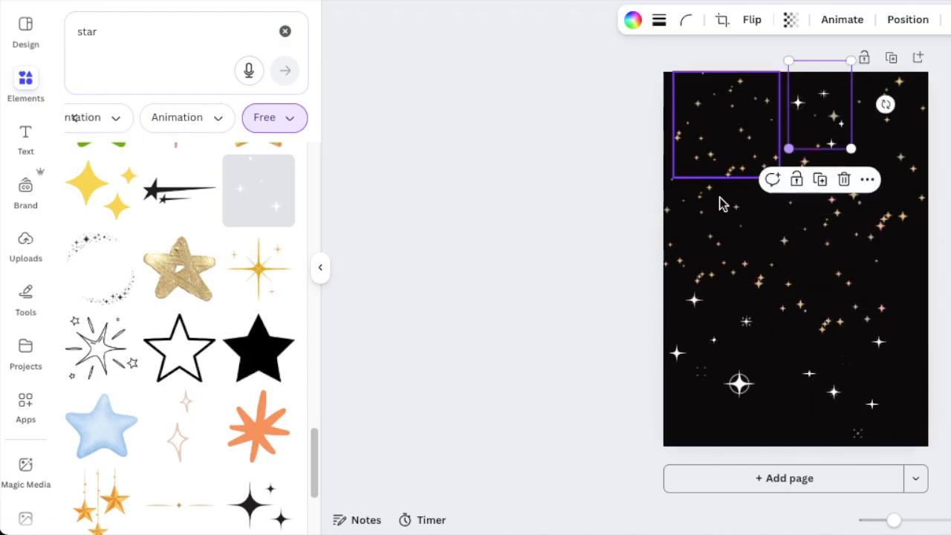
Place a duplicate of the gold stars graphic in the page's lower-left area.
left_click(722, 215)
left_click(736, 146)
left_click_drag(726, 232, 773, 381)
left_click(621, 264)
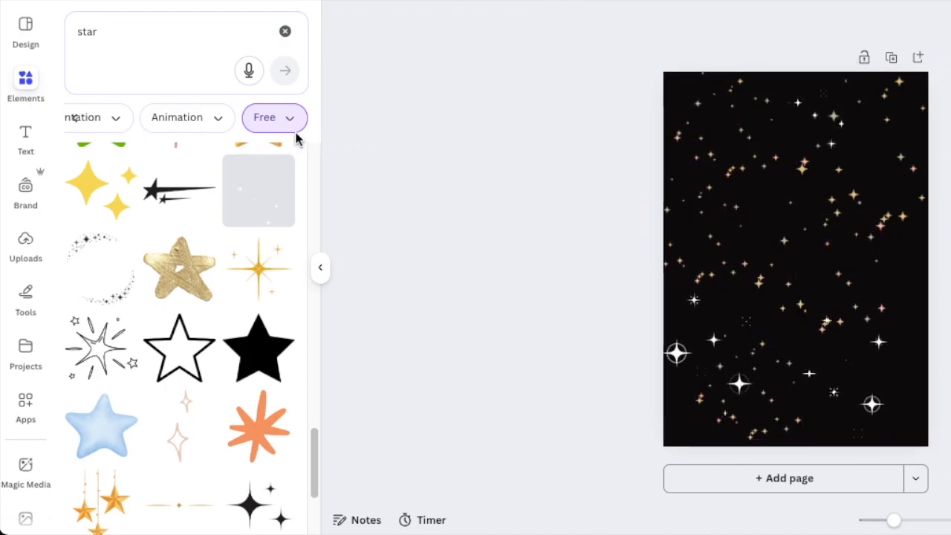
Add a text box reading WELCOME on top of the starry background.
left_click(140, 39)
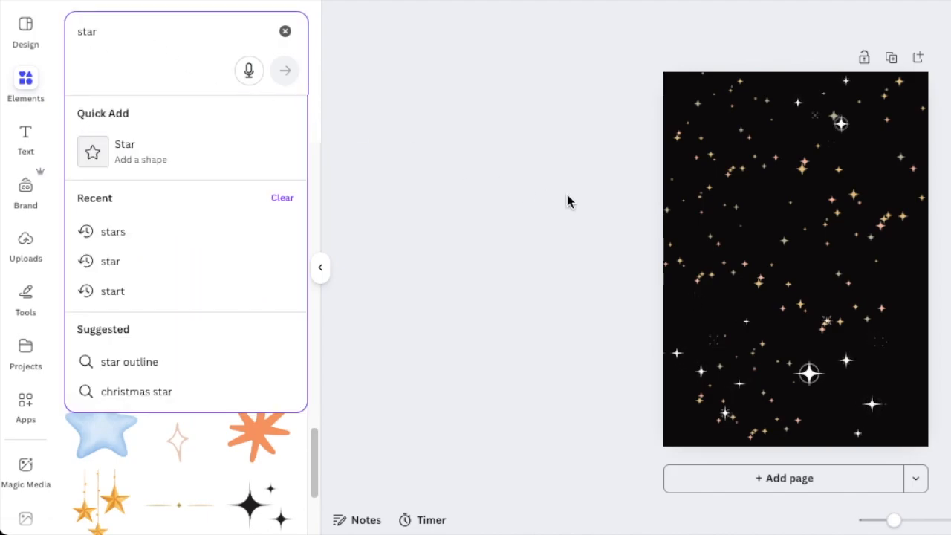
left_click(679, 165)
left_click_drag(567, 85, 884, 450)
type("tWEL")
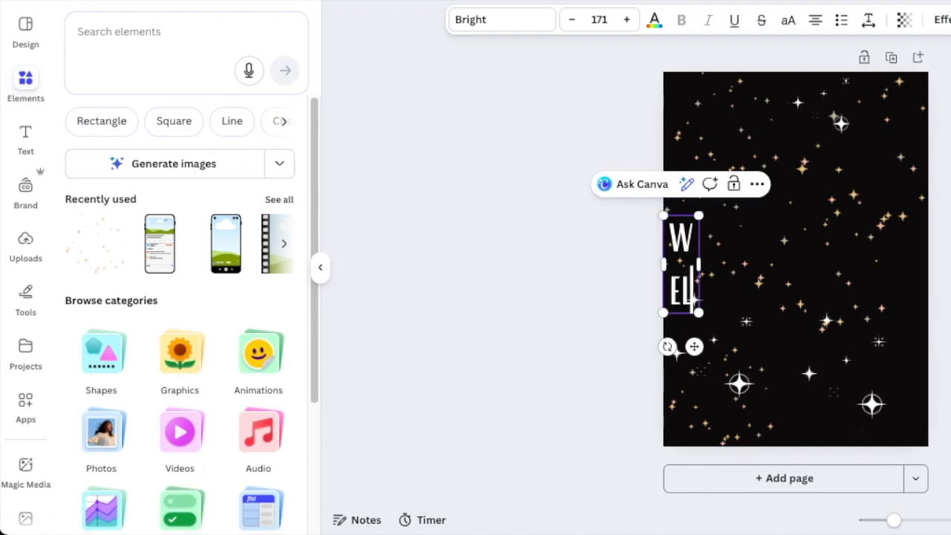
type("COME")
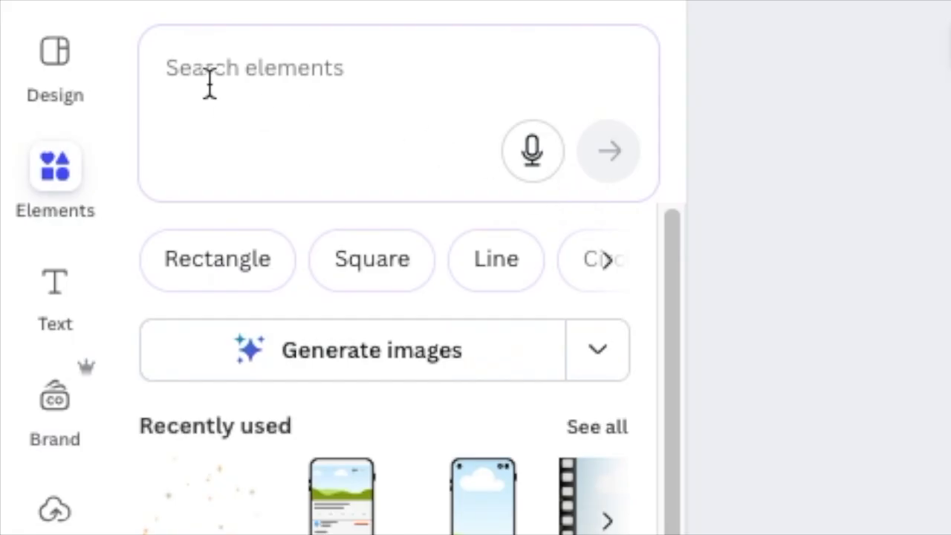
Search the elements for CROWN and limit the results to free graphics.
left_click(131, 38)
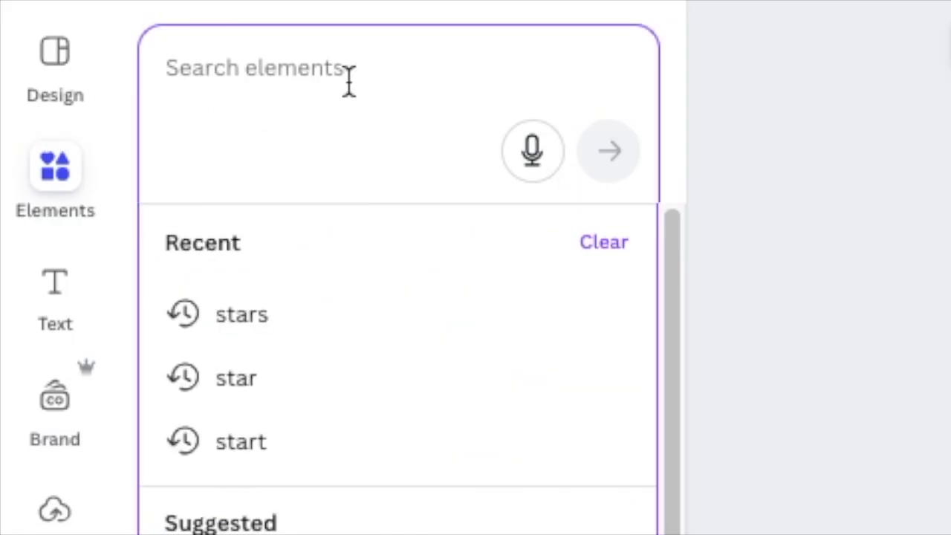
type("CROWN")
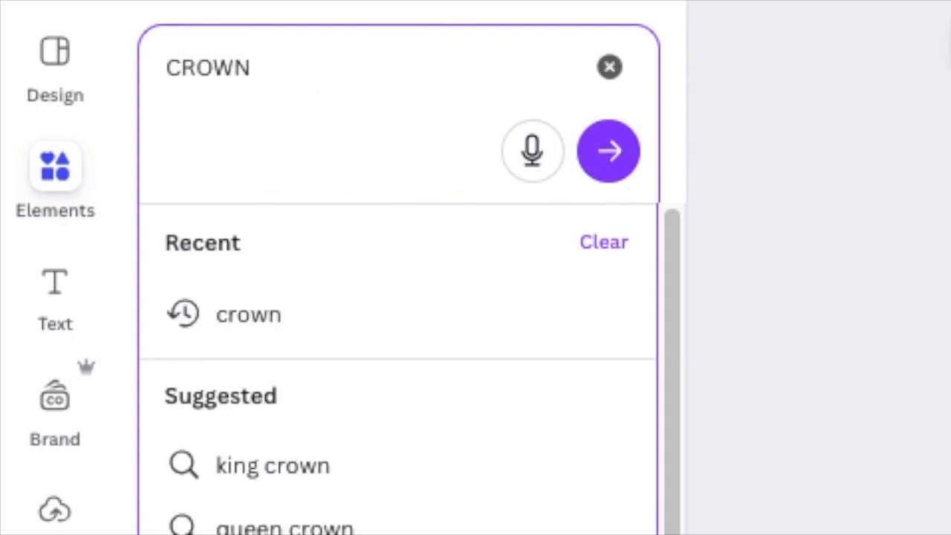
key("Return")
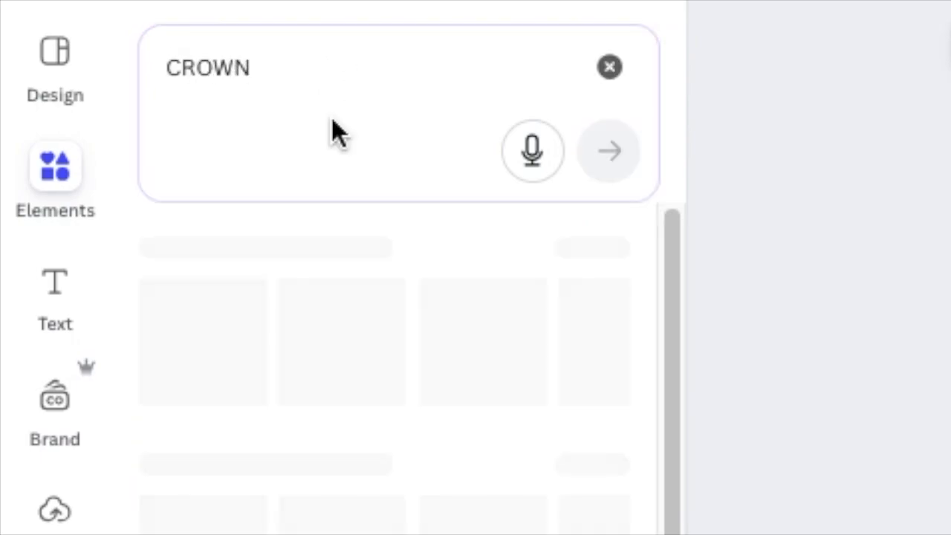
left_click(267, 273)
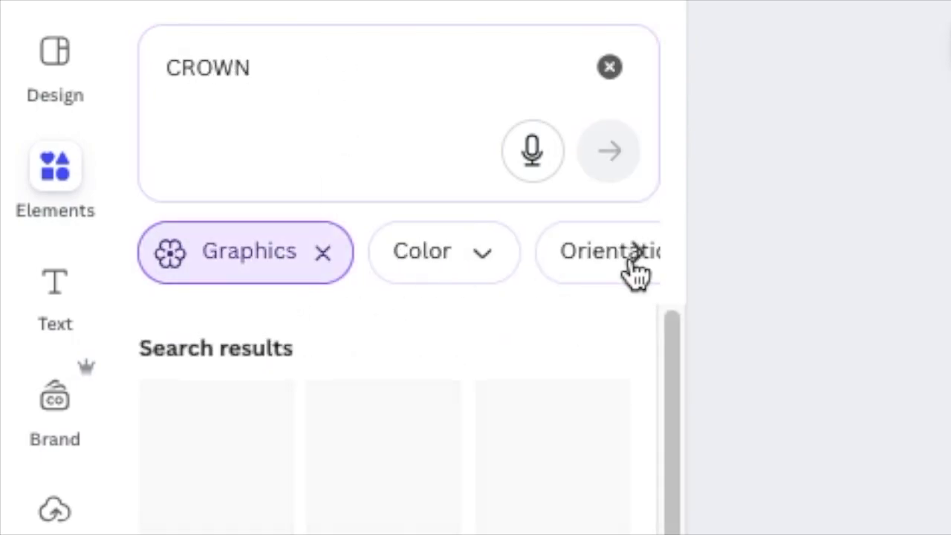
left_click(633, 256)
left_click(632, 257)
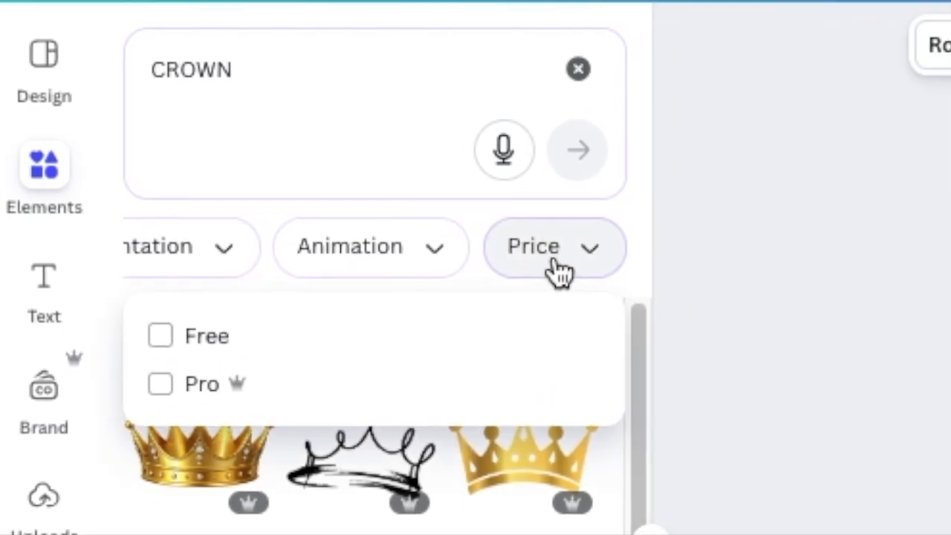
left_click(575, 260)
left_click(230, 343)
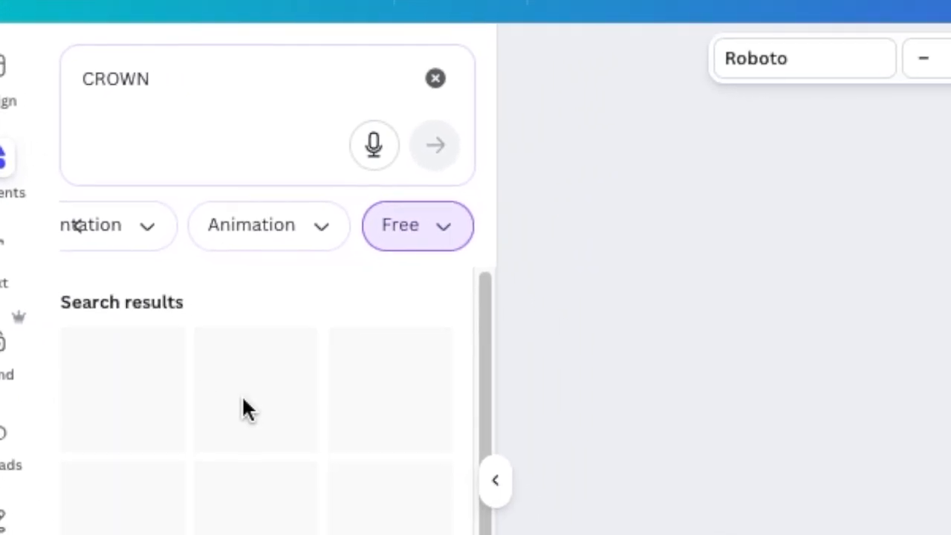
Add the shiny gold crown graphic, shrink it and place it just right of the WELCOME heading.
left_click(172, 439)
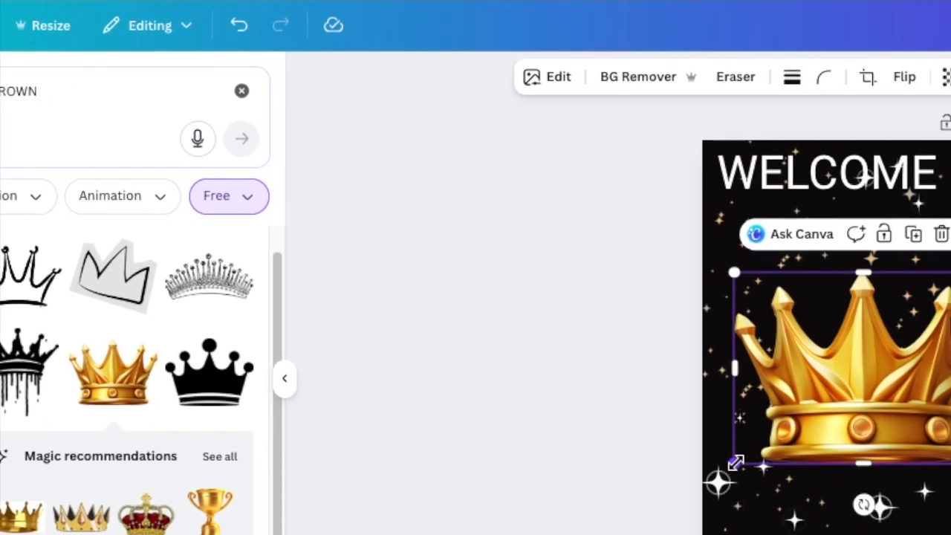
left_click_drag(736, 462, 936, 331)
left_click_drag(771, 305, 762, 311)
left_click_drag(803, 267, 804, 265)
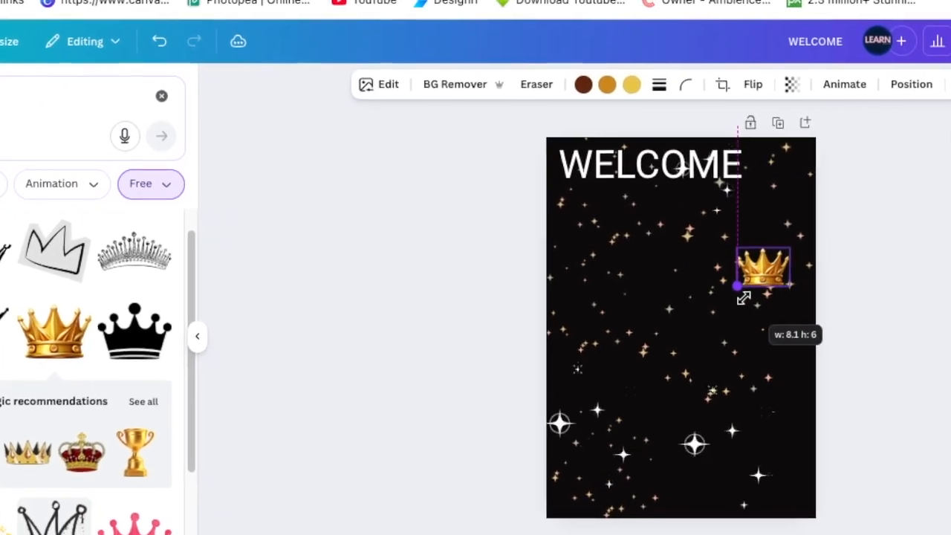
left_click_drag(724, 254, 743, 156)
Duplicate the WELCOME heading, change the copy to TO THE WINNING TEAM and fit it on one line directly below.
left_click(624, 184)
double_click(780, 152)
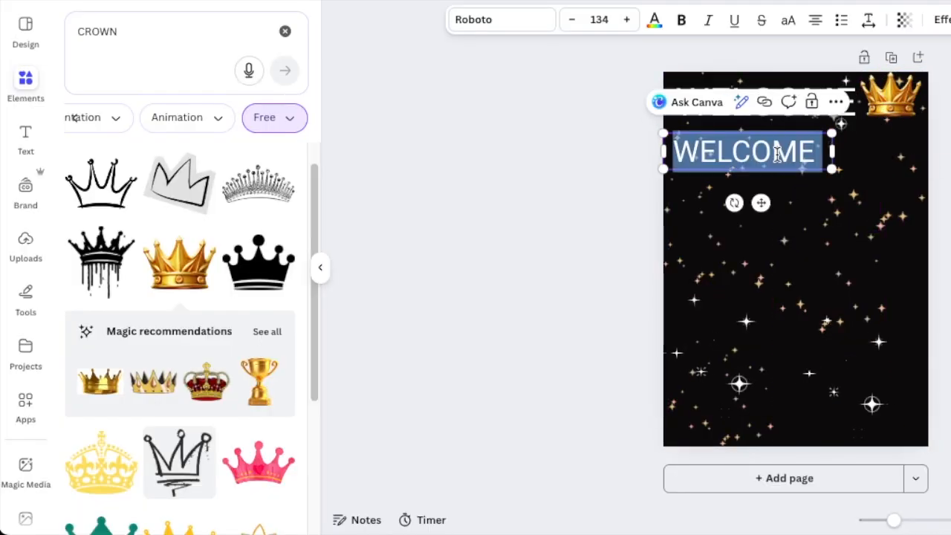
type("TO THE WINNING TEAM")
left_click_drag(831, 190, 950, 212)
left_click_drag(950, 170, 930, 158)
left_click_drag(748, 147, 749, 137)
left_click(557, 175)
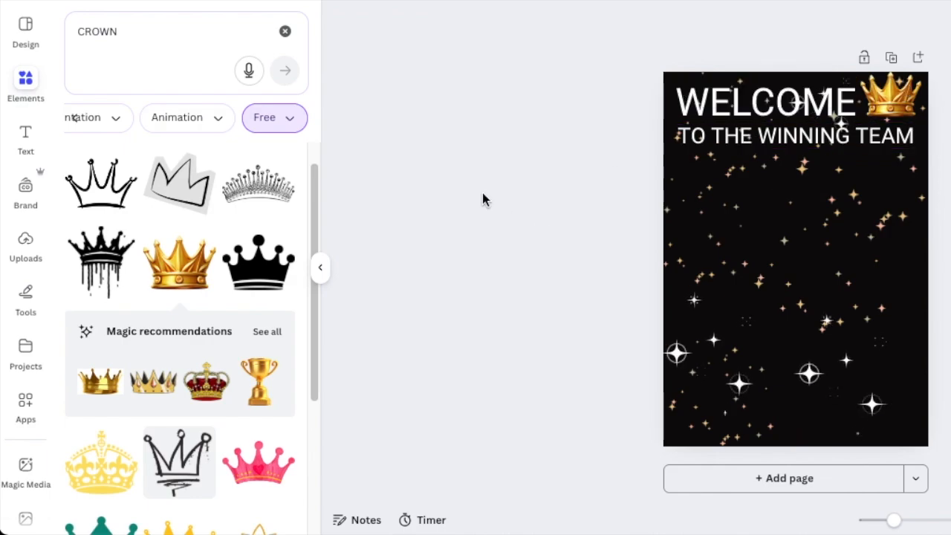
Search the free graphics for SPOTLIGHT.
left_click(156, 41)
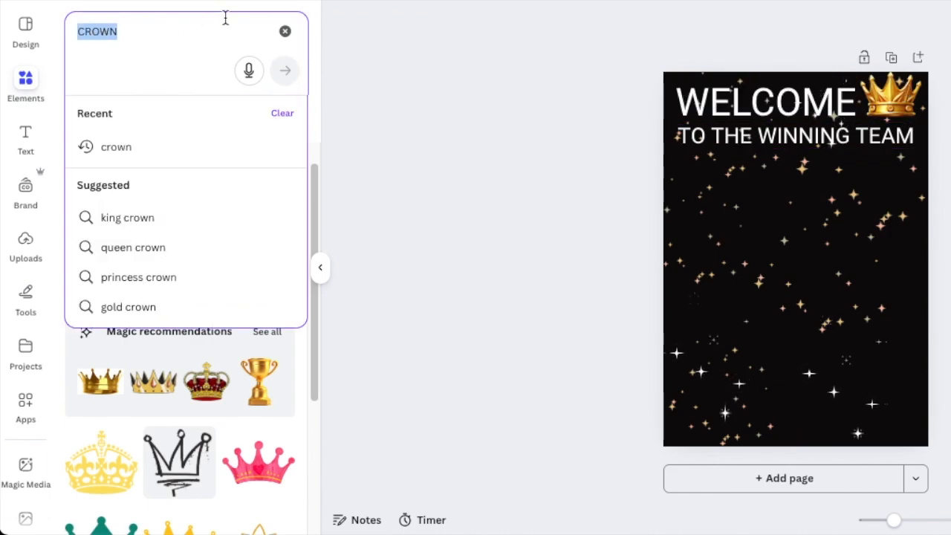
type("spot")
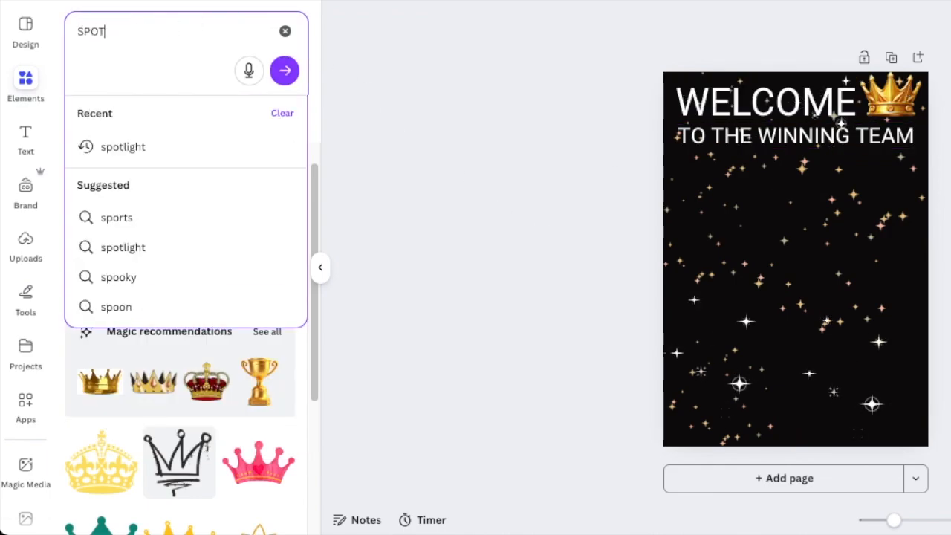
type("light")
key("Return")
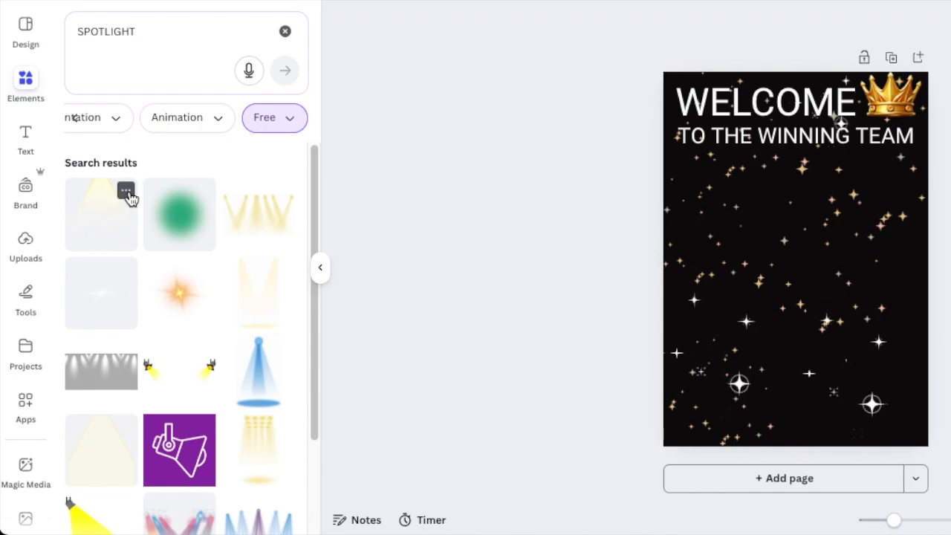
Add the Light Ray Illustration spotlight, enlarge it to cover the page width and centre it below the second text line.
left_click(127, 193)
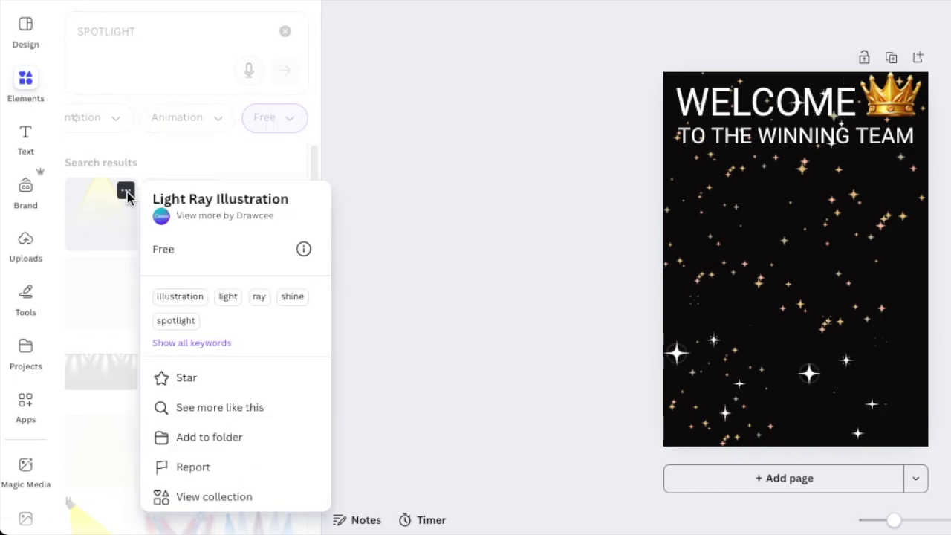
left_click(73, 217)
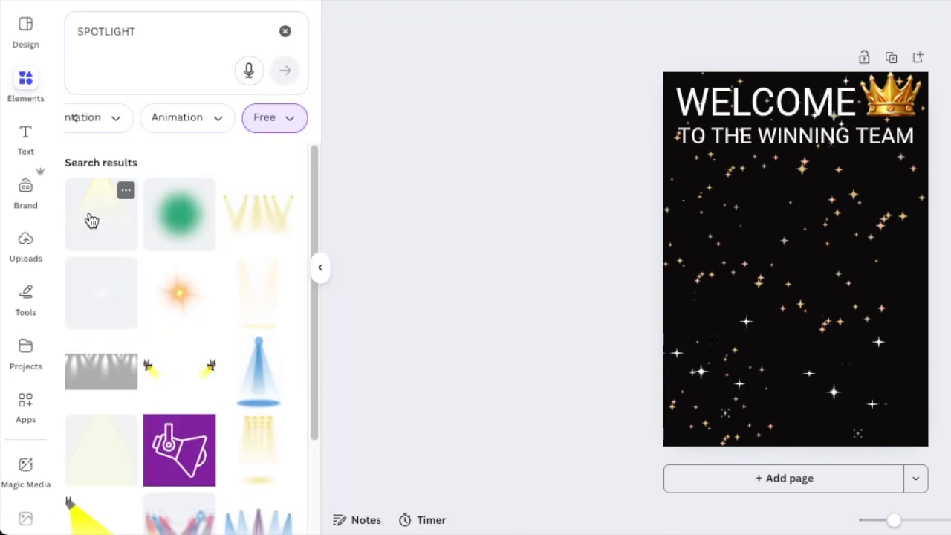
left_click(87, 218)
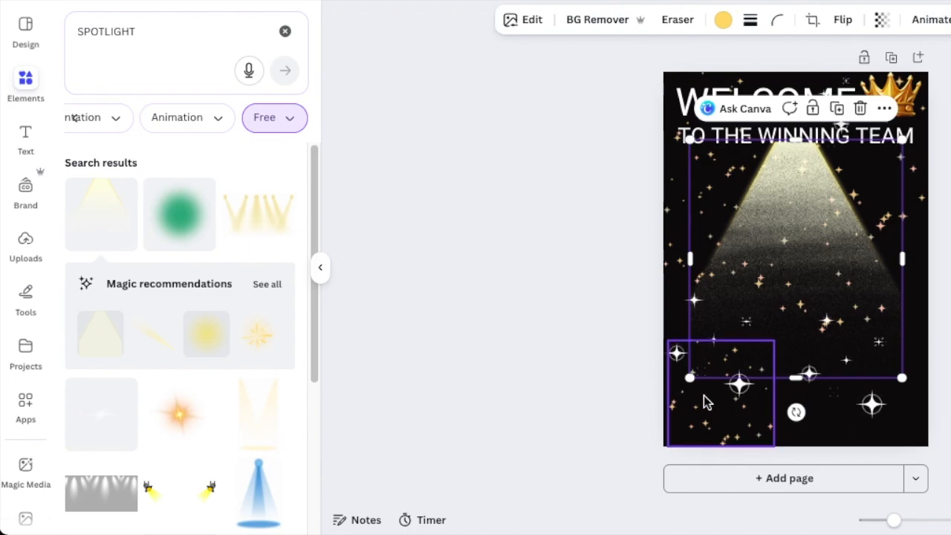
left_click_drag(689, 387, 578, 503)
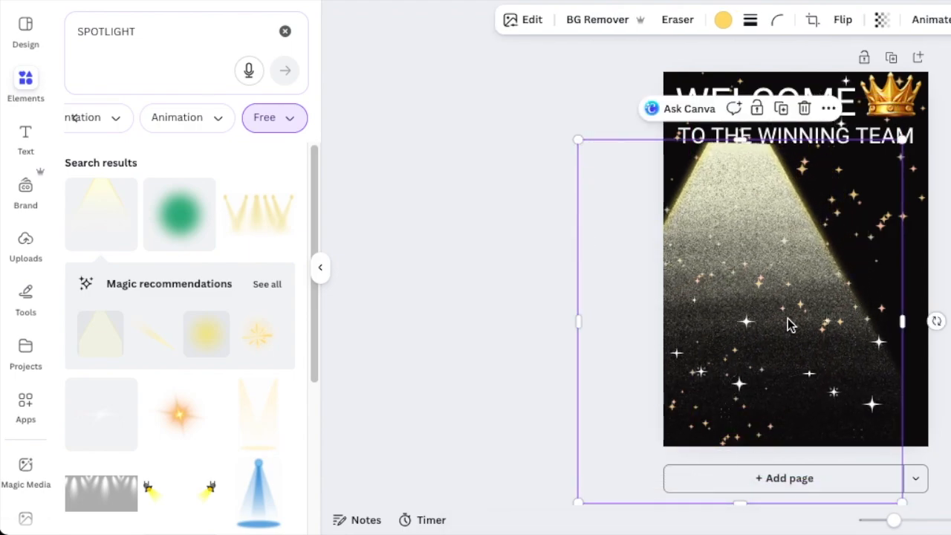
left_click_drag(739, 187, 788, 223)
left_click(540, 245)
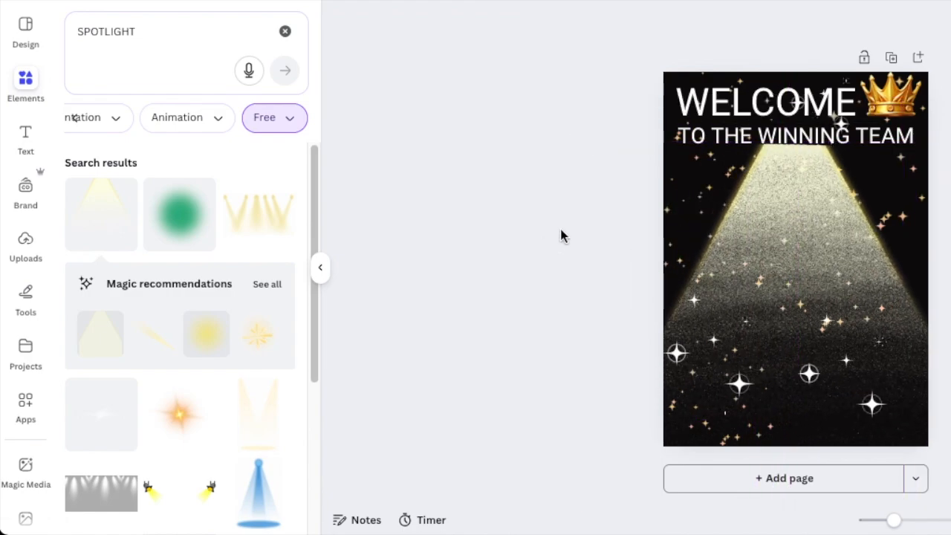
left_click(810, 250)
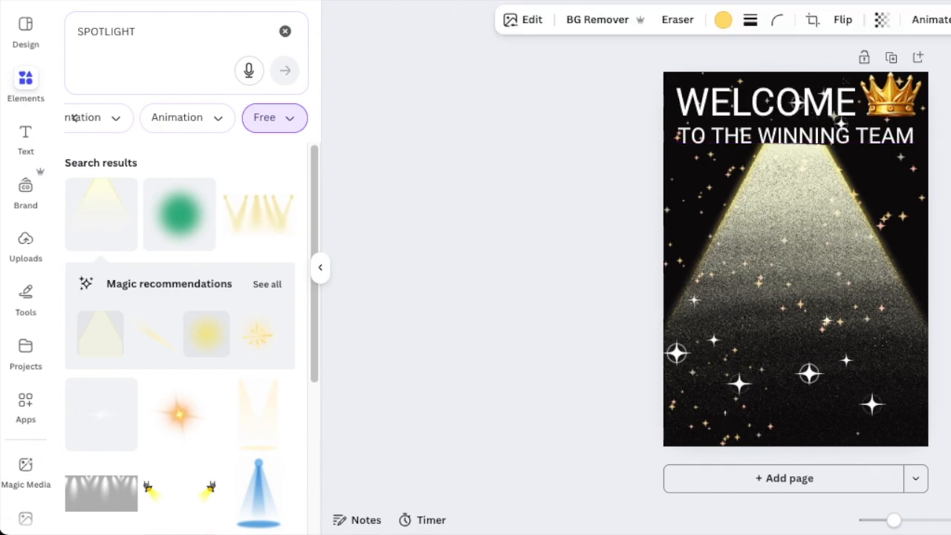
left_click(546, 251)
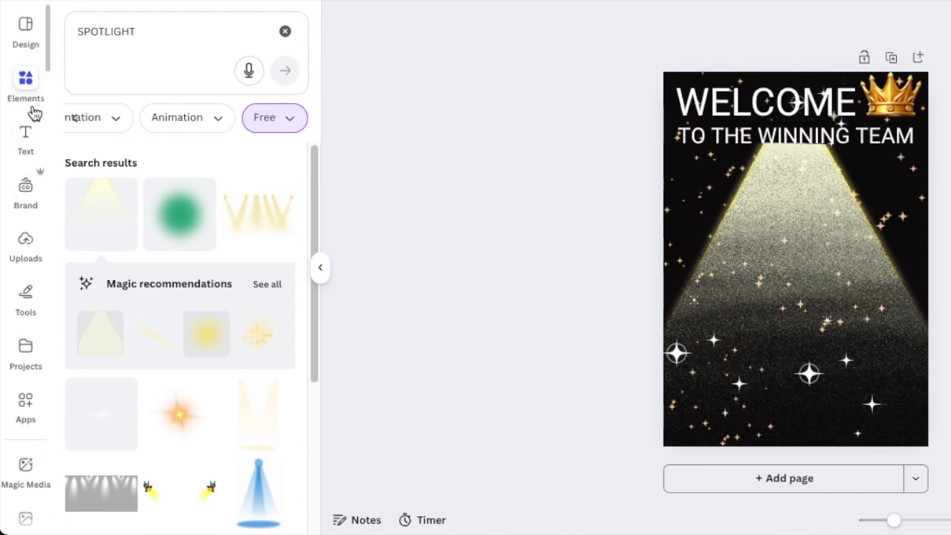
Clear the SPOTLIGHT element search and open the full collection of device frames.
left_click_drag(143, 39, 89, 30)
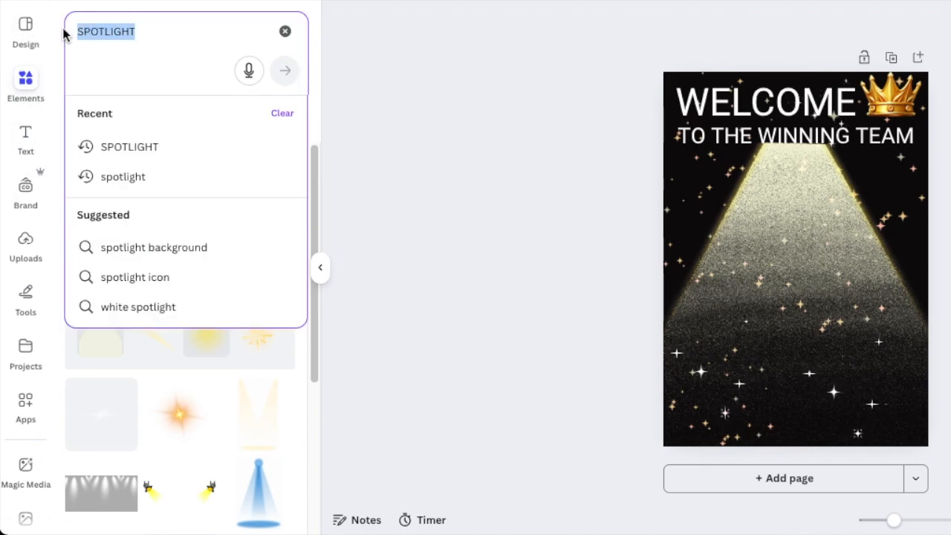
key("BackSpace")
scroll(200, 351, "down", 5)
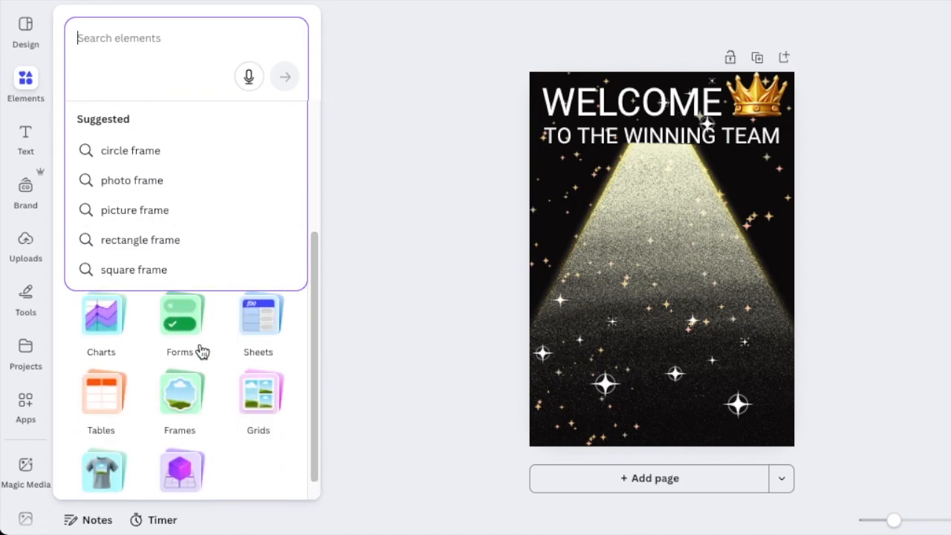
left_click(181, 390)
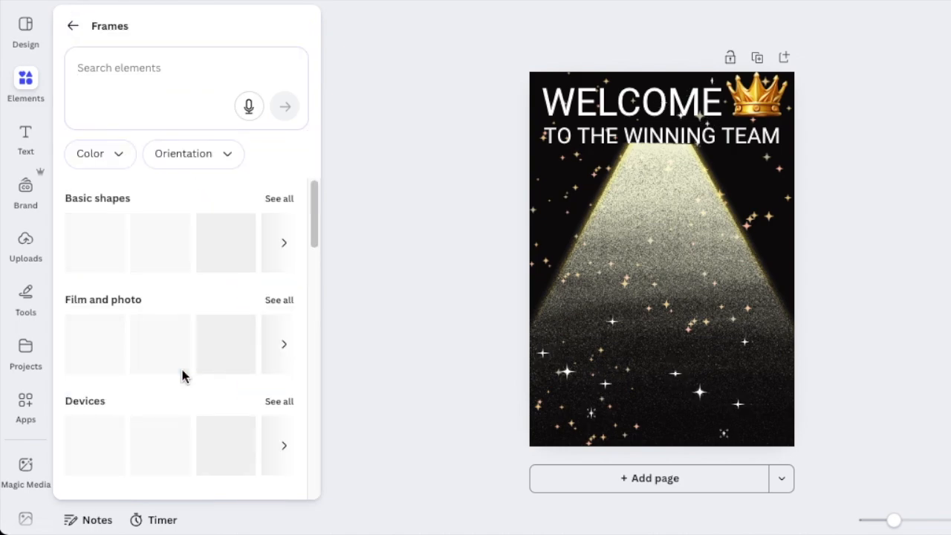
scroll(94, 371, "down", 1)
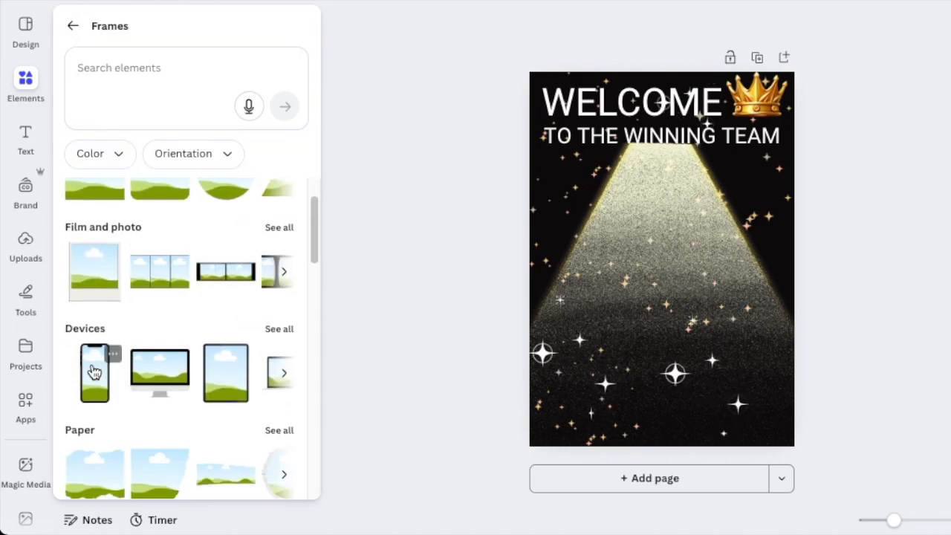
left_click(279, 329)
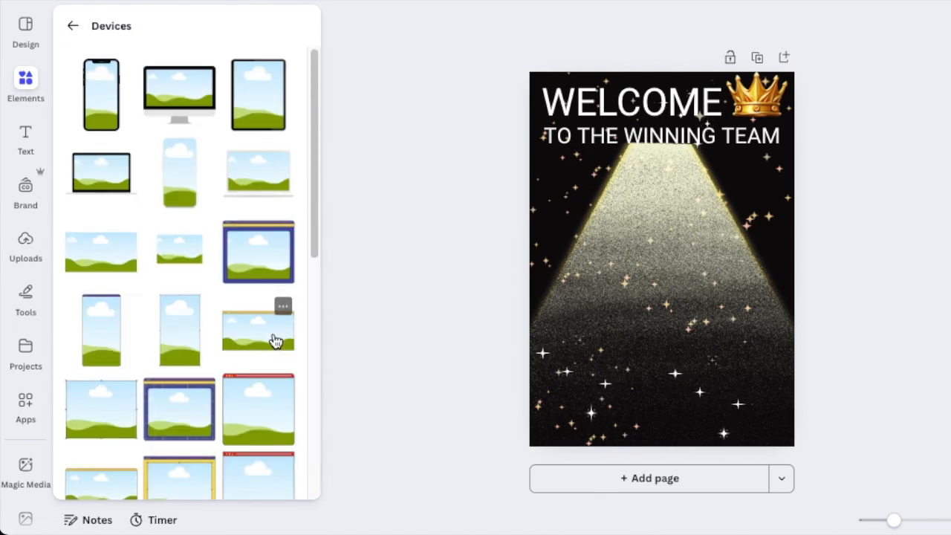
Add the upright phone frame with the social-media post layout from the device frames.
scroll(243, 359, "down", 1)
scroll(244, 358, "down", 5)
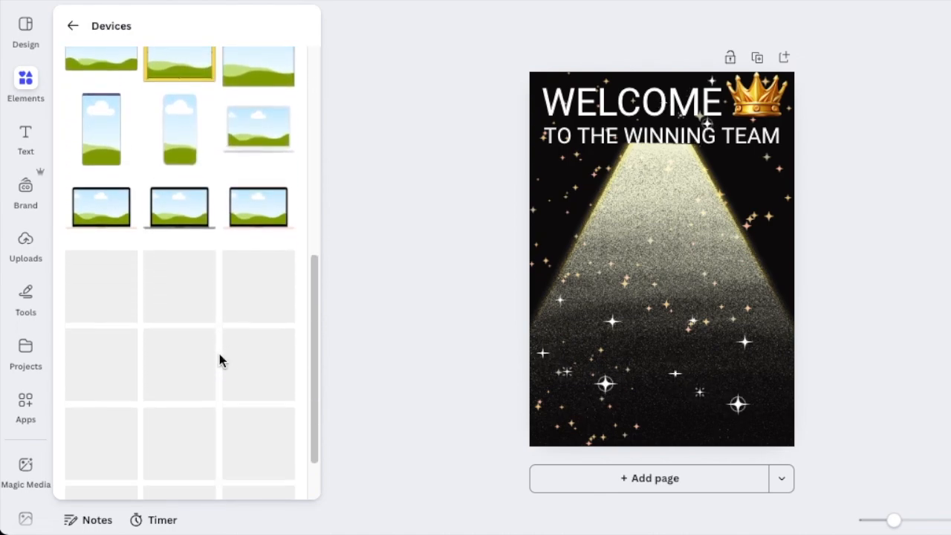
scroll(219, 354, "down", 1)
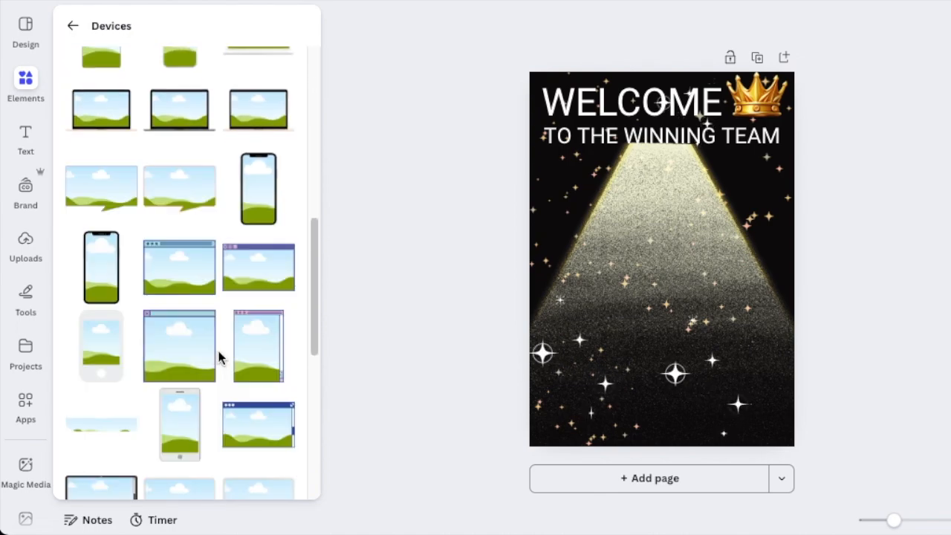
scroll(194, 318, "down", 1)
scroll(195, 318, "down", 5)
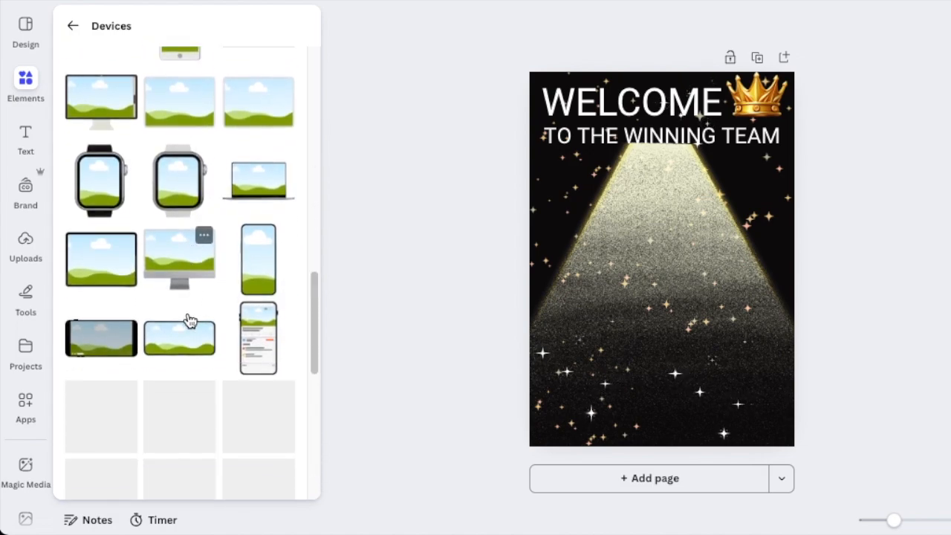
scroll(207, 329, "down", 1)
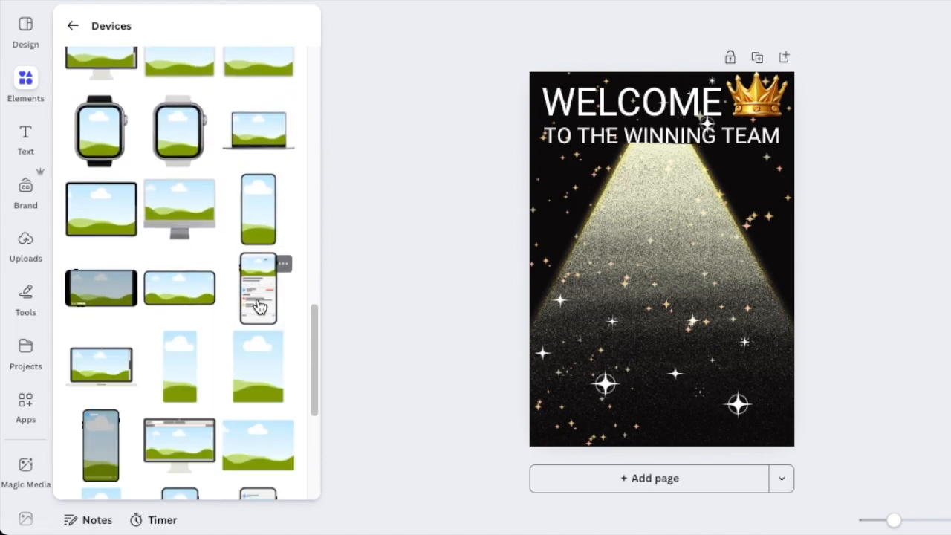
left_click(255, 301)
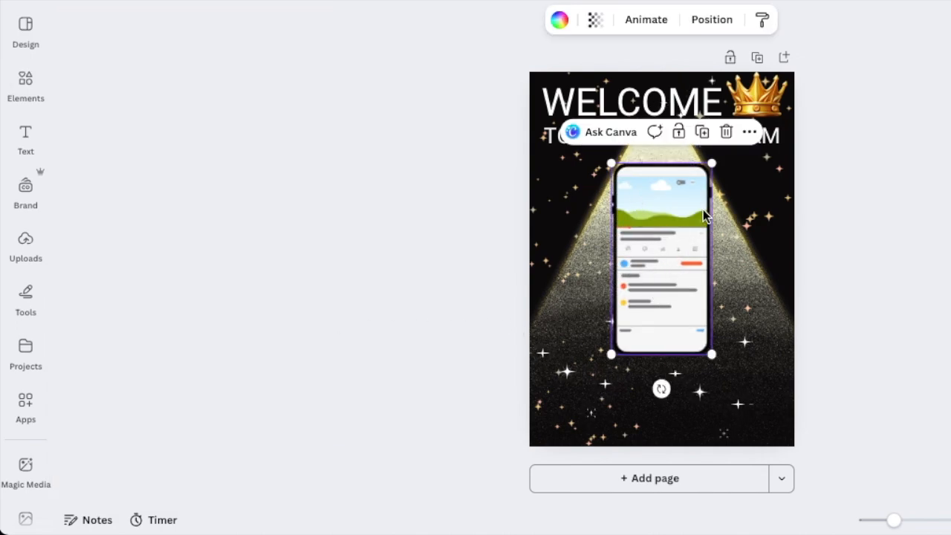
Add the black phone frame with the full-screen picture area from the recently used elements and move it left of the first phone.
left_click(37, 100)
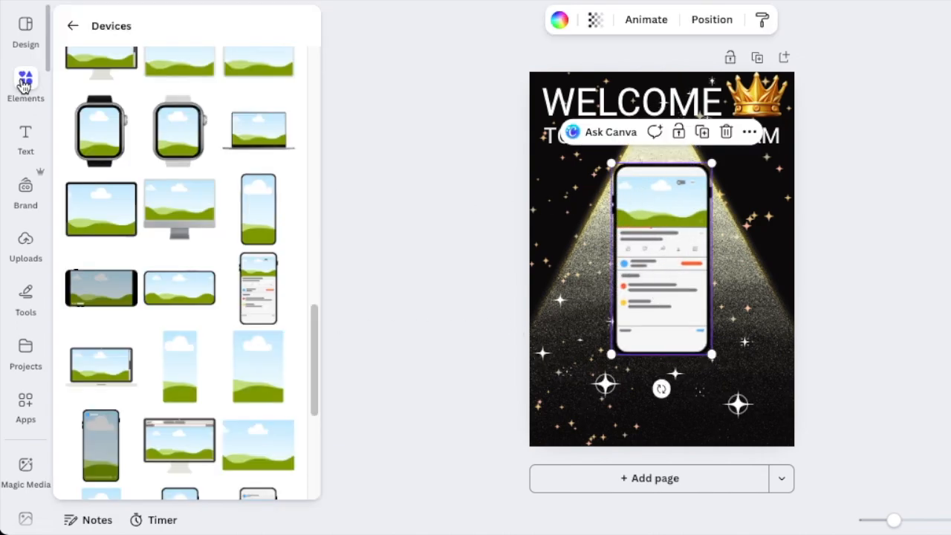
left_click(191, 351)
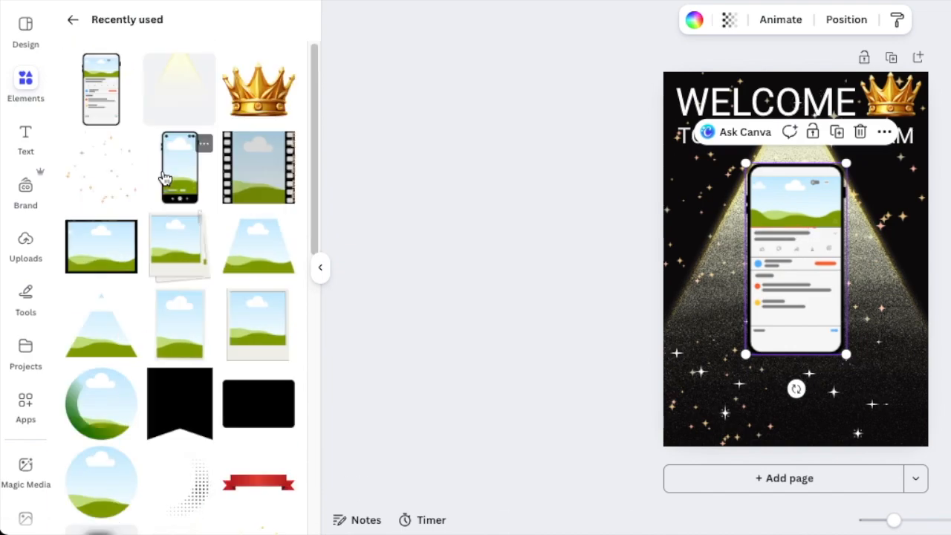
left_click_drag(800, 276, 736, 289)
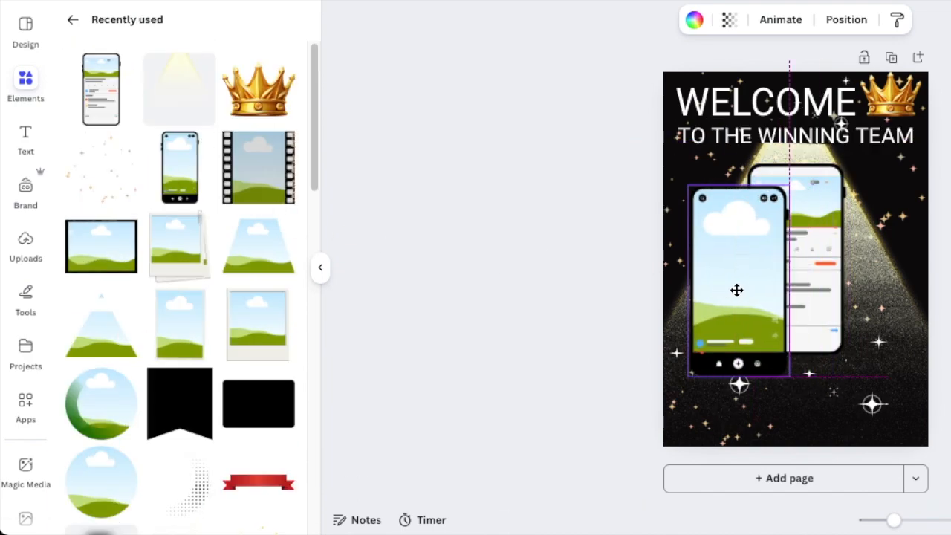
Delete the phone frame with the post layout and centre the full-screen phone frame in the spotlight.
left_click(822, 293)
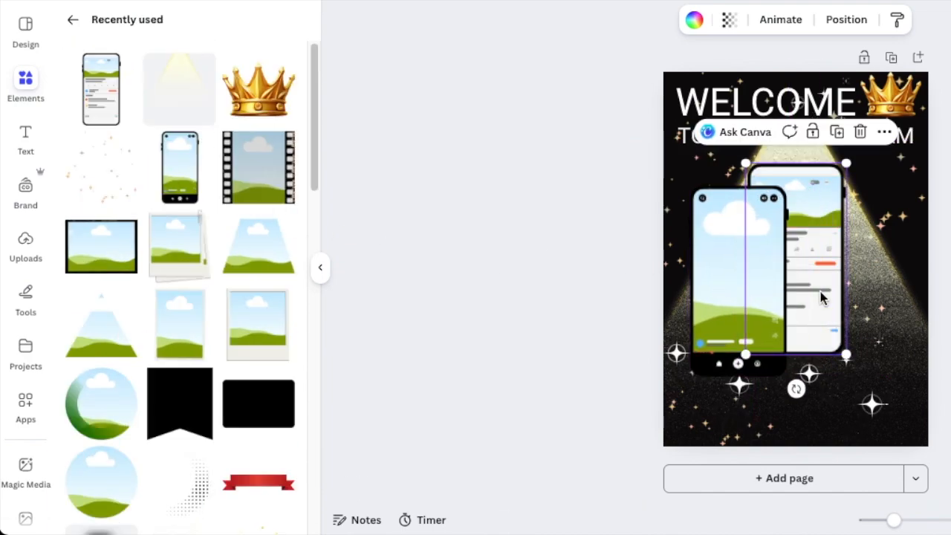
left_click(859, 132)
left_click(747, 254)
left_click_drag(748, 255, 791, 234)
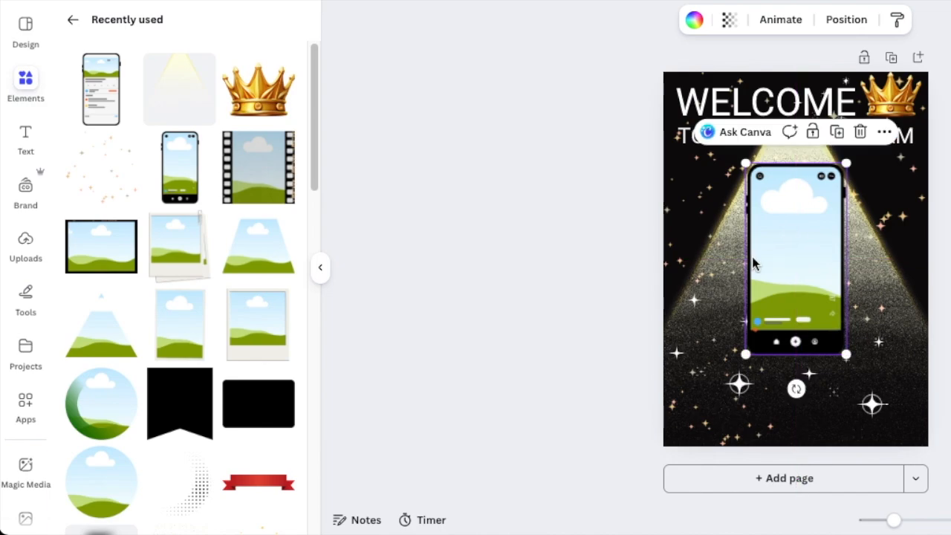
left_click(553, 285)
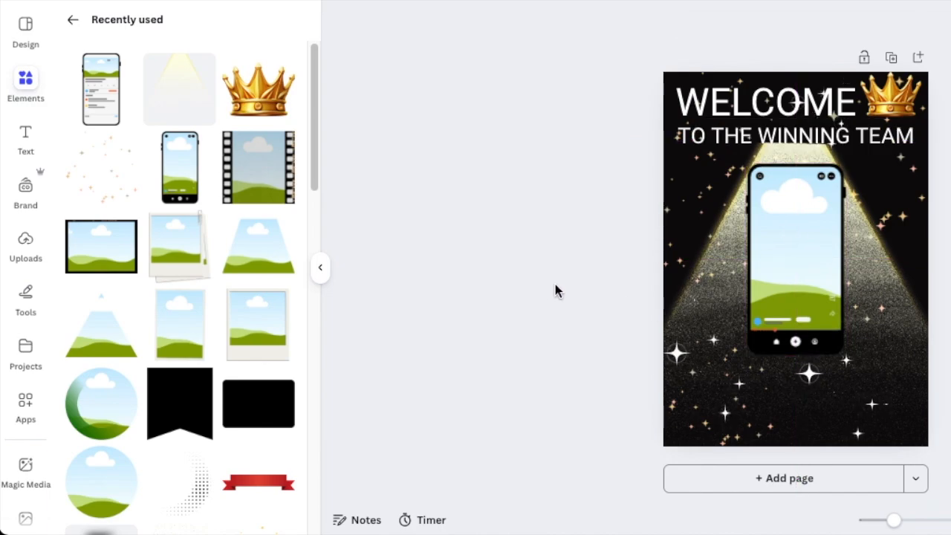
Search the graphics for name banner and limit the results to free items.
left_click(74, 22)
left_click(159, 32)
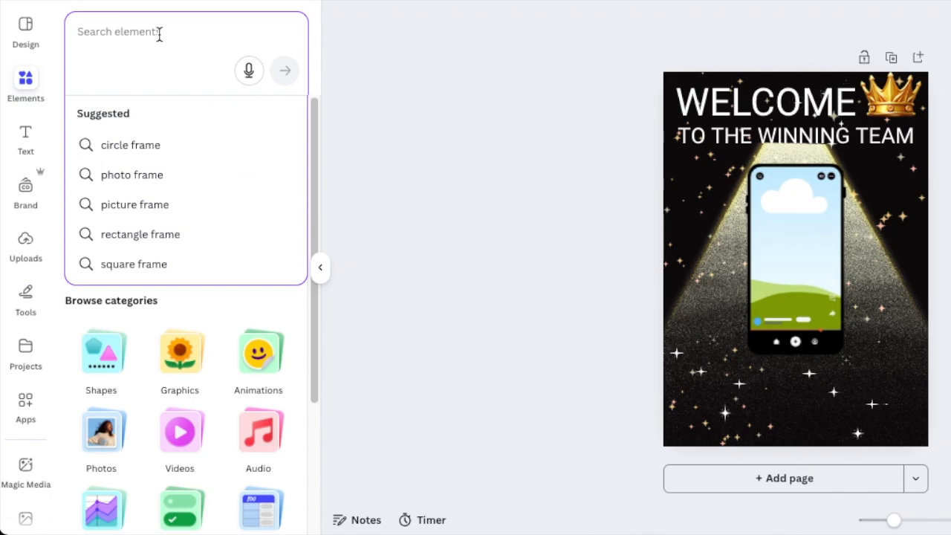
type("BANNER")
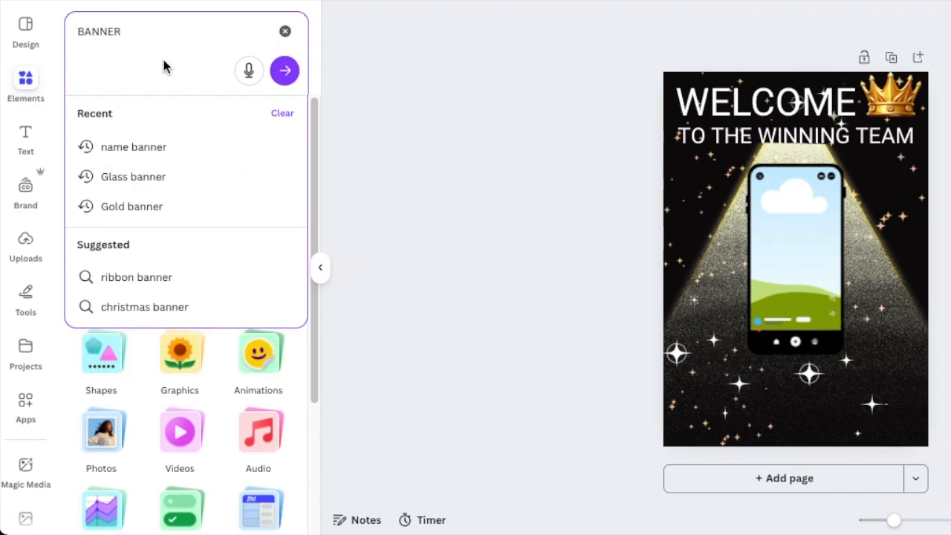
left_click(159, 148)
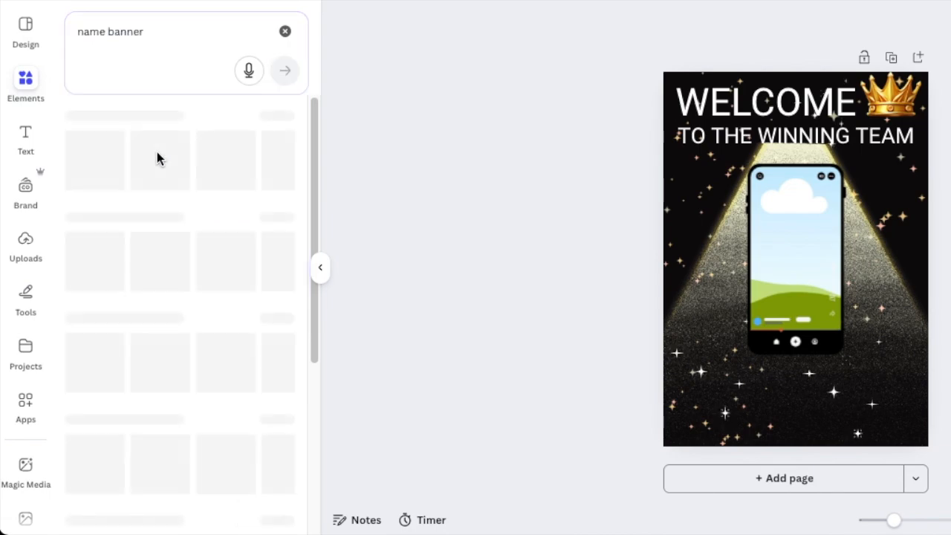
left_click(112, 120)
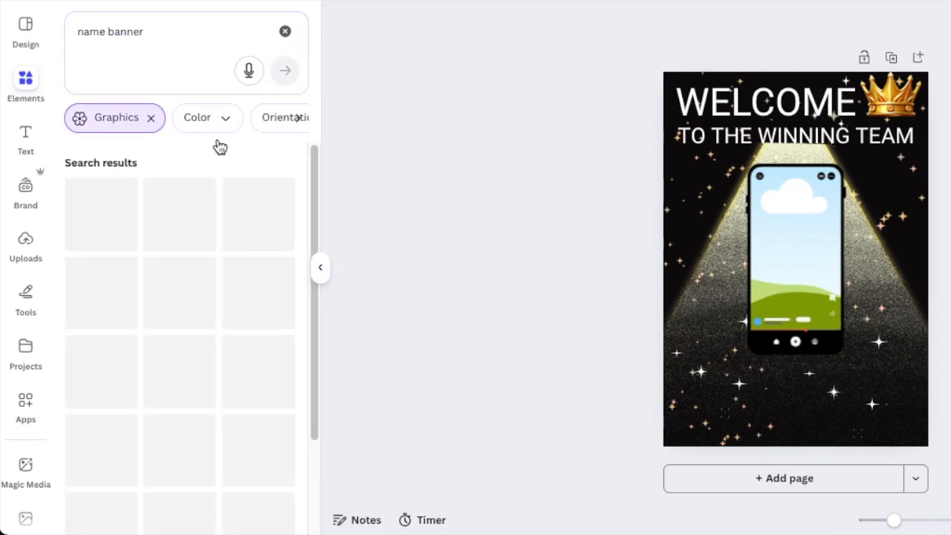
left_click(298, 122)
left_click(299, 122)
left_click(273, 125)
left_click(83, 159)
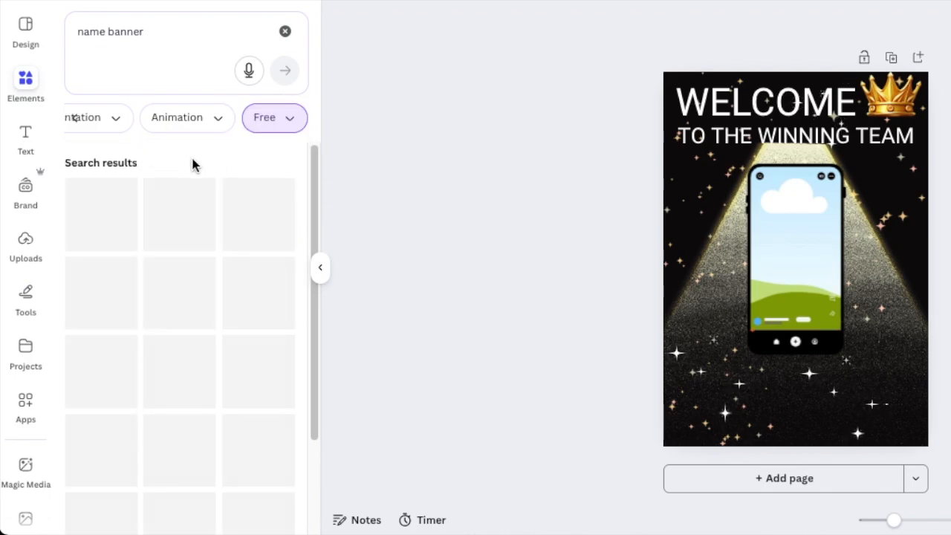
Add the plain orange-red curved ribbon banner, enlarge it to nearly the page width and centre it over the phone's lower edge.
scroll(191, 193, "down", 4)
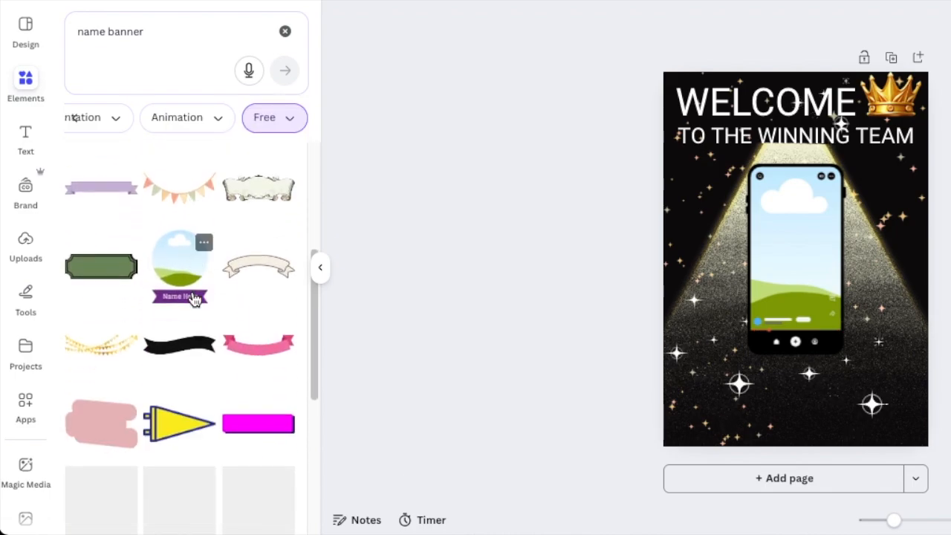
scroll(149, 275, "down", 2)
scroll(152, 289, "down", 2)
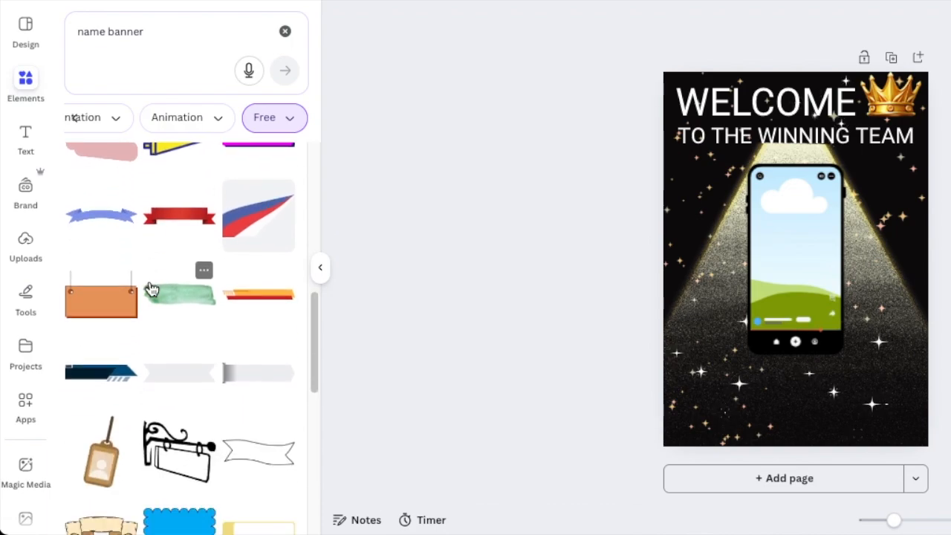
scroll(152, 290, "down", 6)
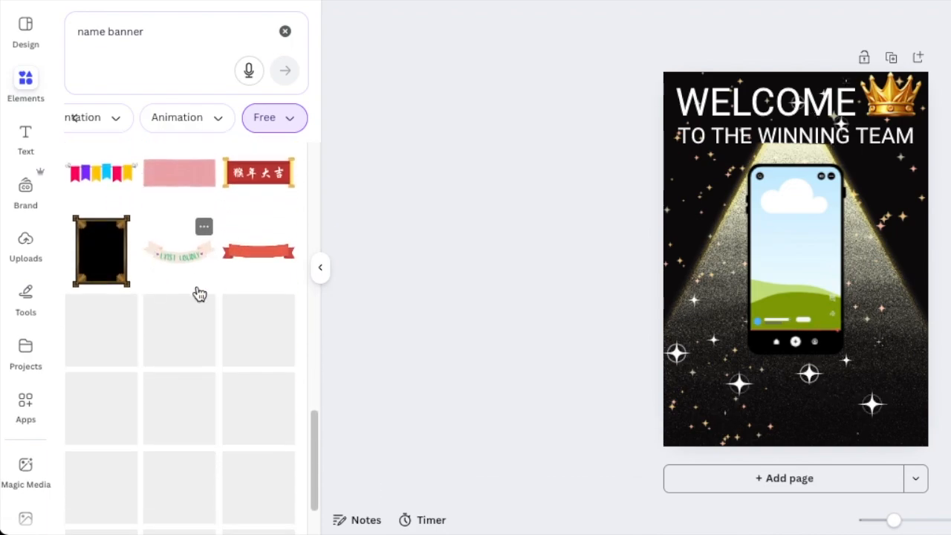
left_click(259, 250)
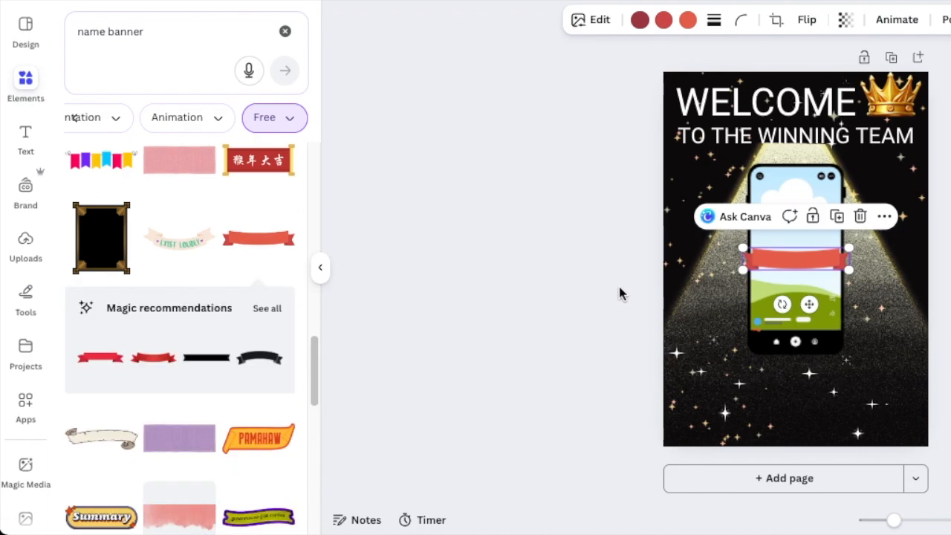
left_click_drag(743, 270, 617, 295)
left_click_drag(770, 282, 838, 381)
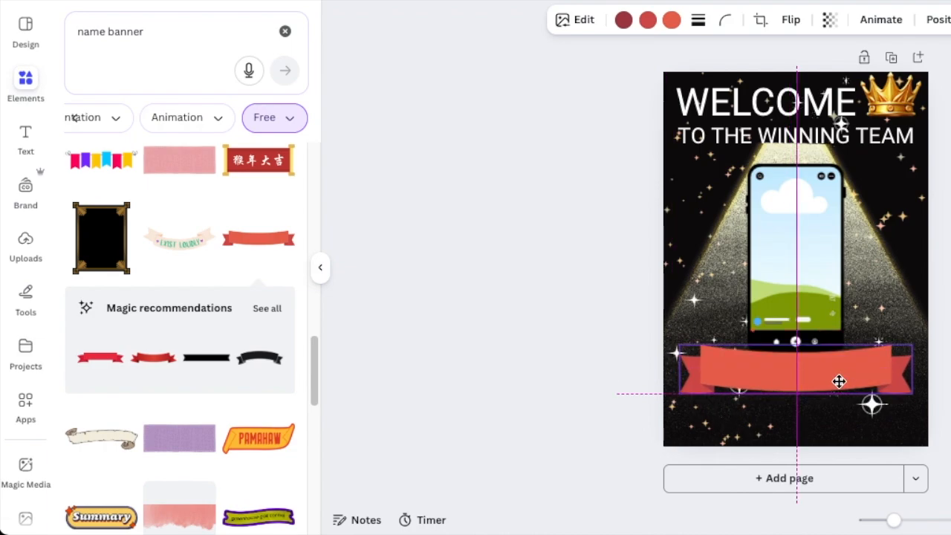
left_click_drag(838, 381, 838, 381)
left_click(614, 343)
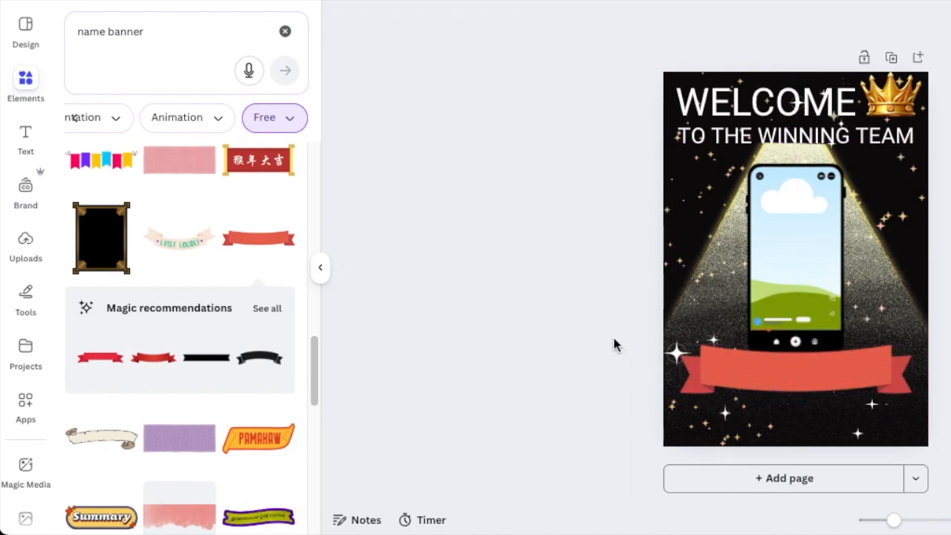
Duplicate the TO THE WINNING TEAM line onto the ribbon, change the copy to NAME HERE, make it bold and centre it.
left_click(804, 136)
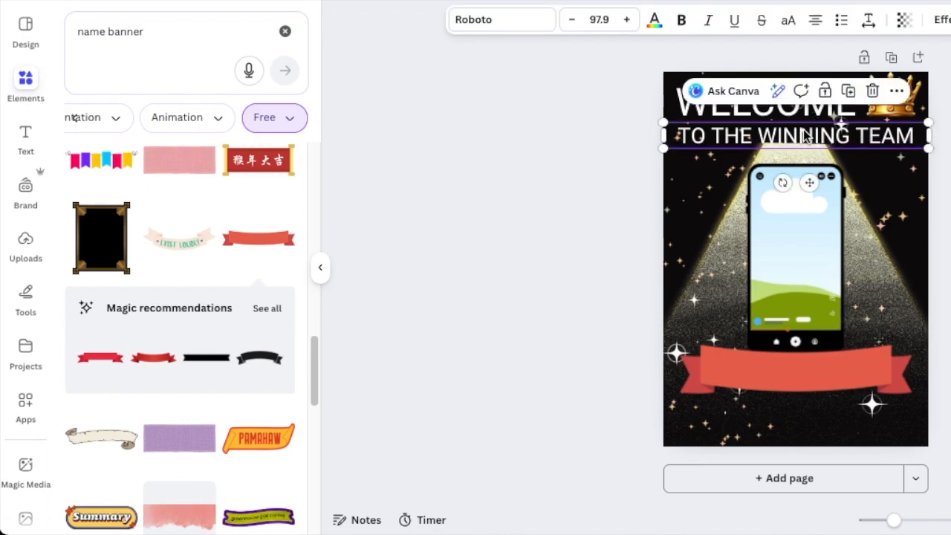
left_click(847, 92)
left_click_drag(834, 142, 818, 370)
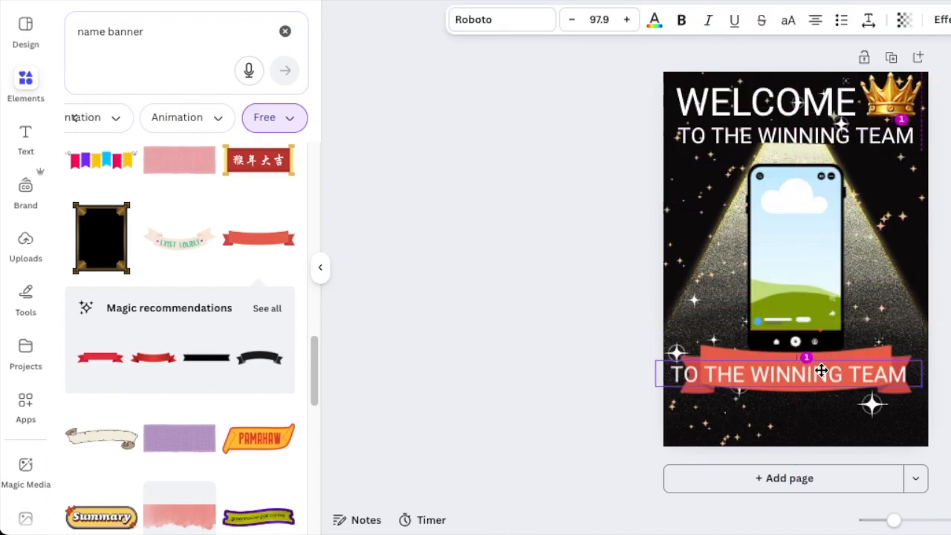
double_click(819, 369)
type("NAME")
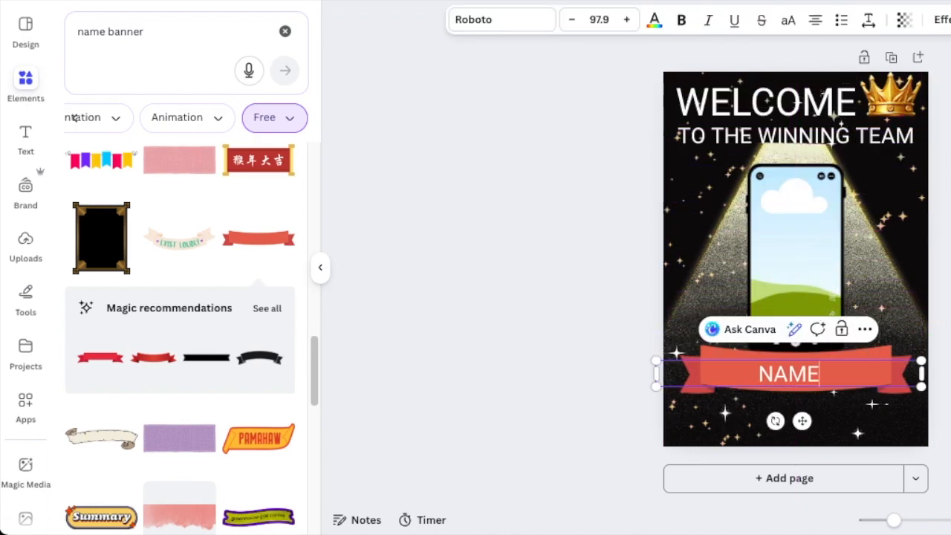
type(" HERE")
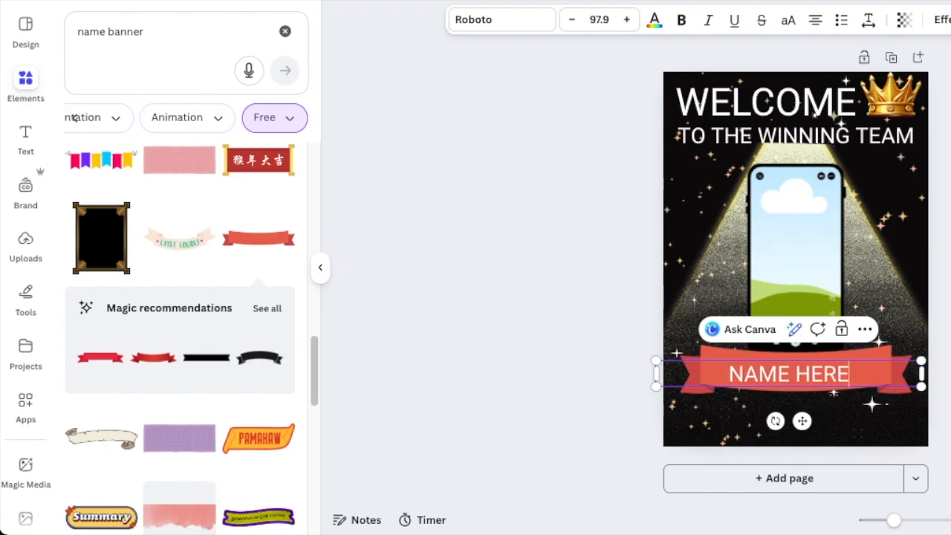
left_click(590, 182)
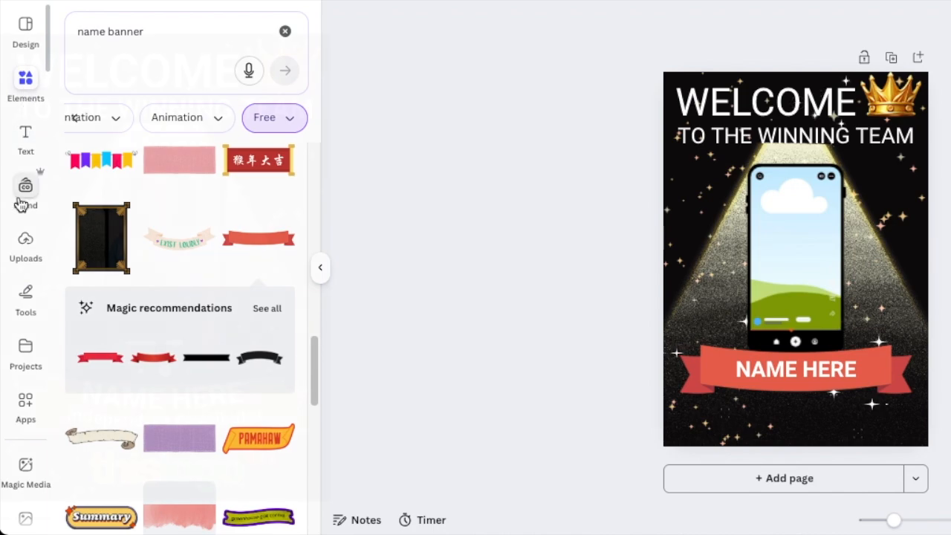
Fill the phone frame with the uploaded photo of the woman in denim overalls beside a laptop and crop it to centre her.
left_click(25, 244)
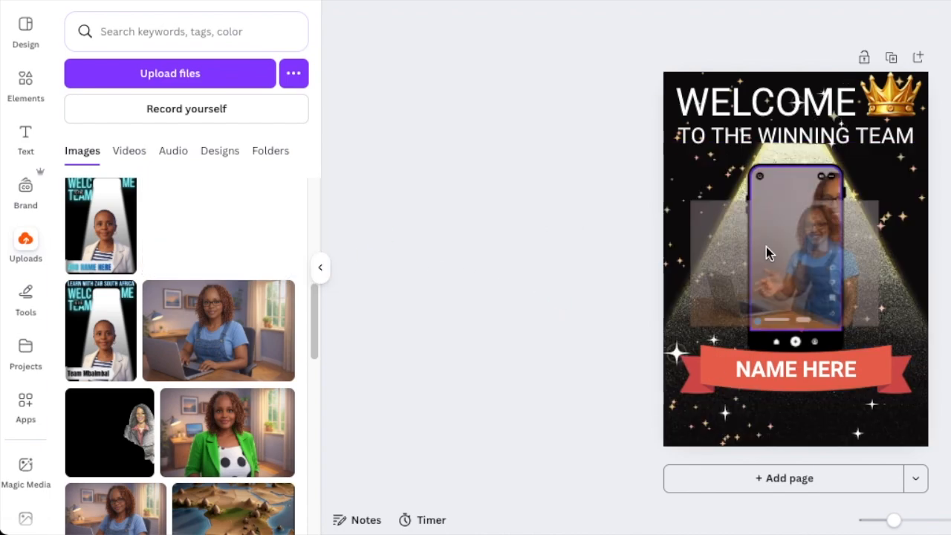
left_click(785, 211)
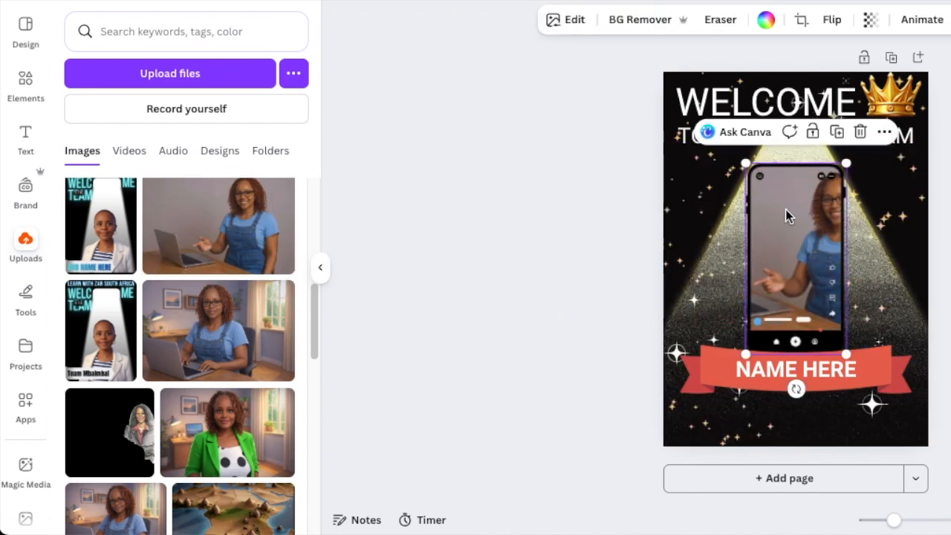
left_click(801, 21)
left_click_drag(776, 218, 724, 229)
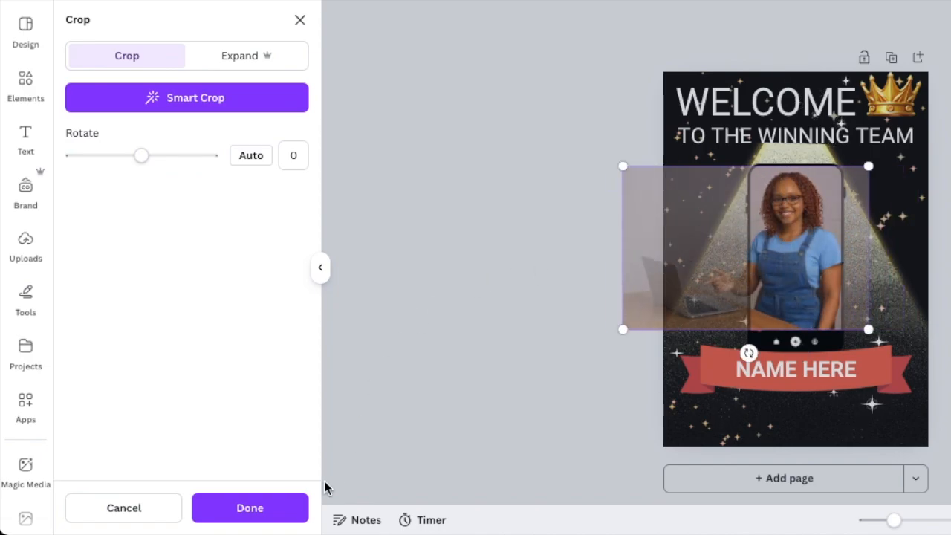
left_click(280, 506)
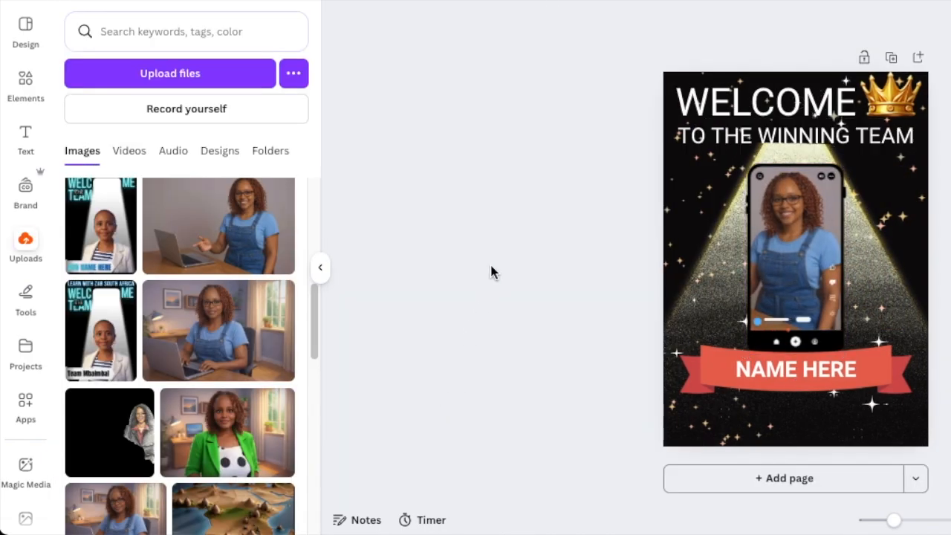